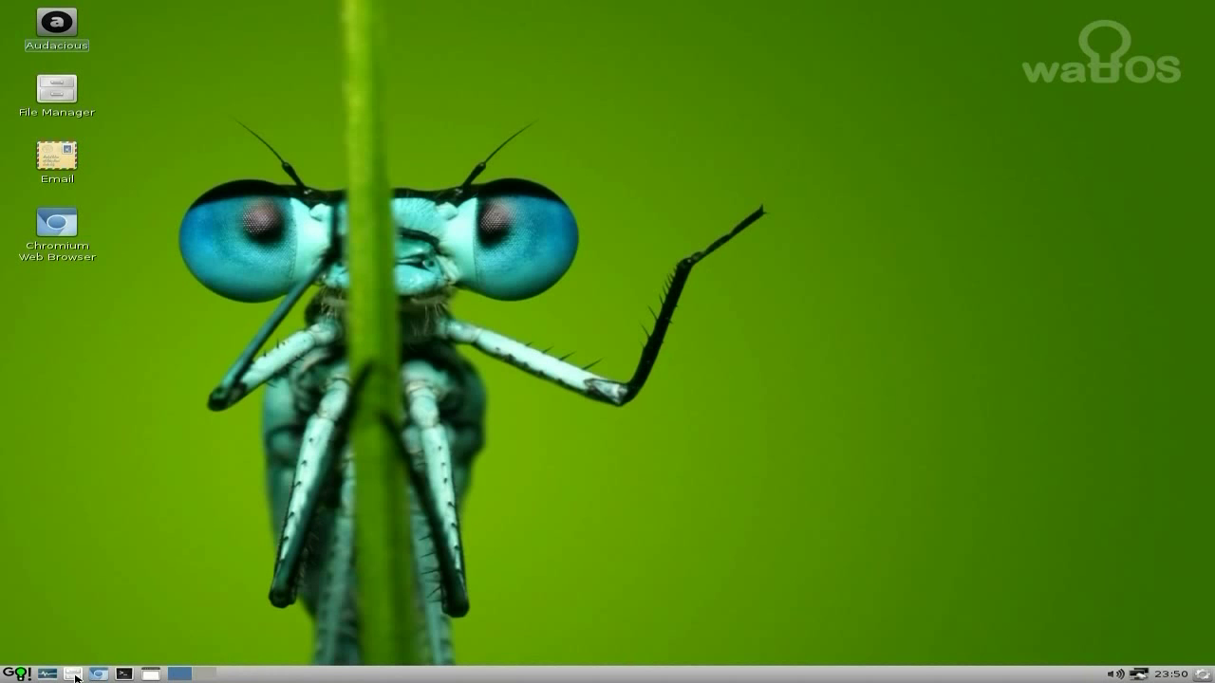
- Open the Task Manager from System Tools, review the running processes, then quit it
{"action": "left_click", "coordinate": [19, 678]}
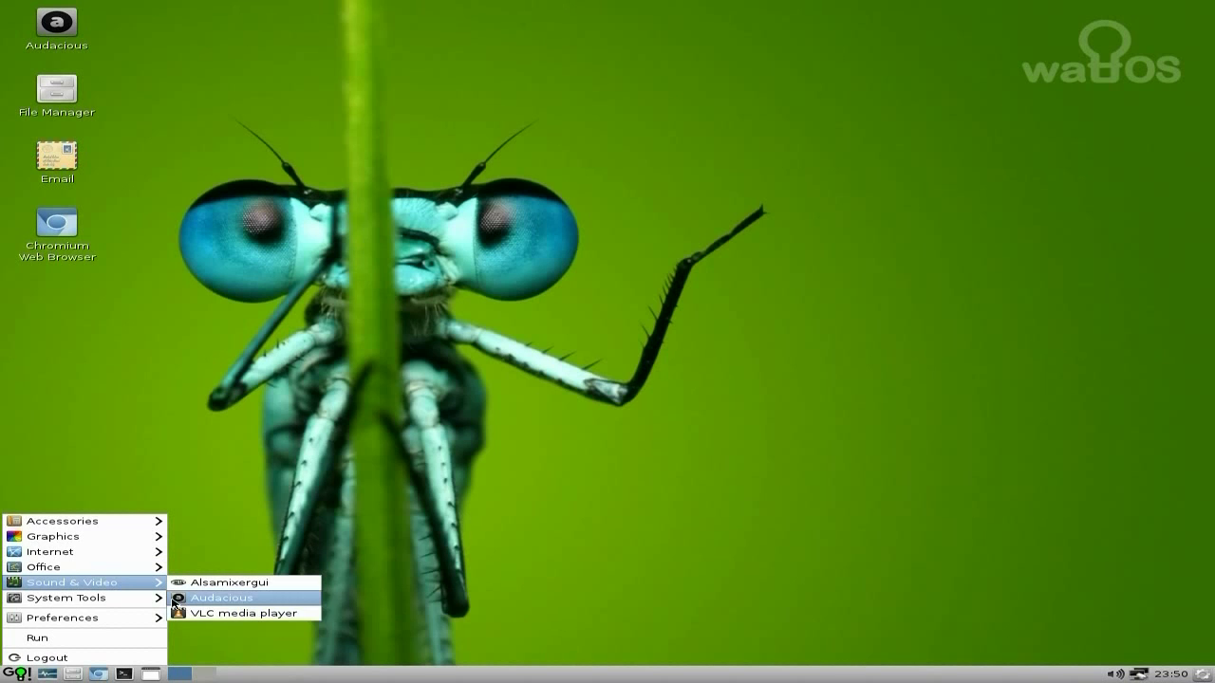
{"action": "mouse_move", "coordinate": [66, 598]}
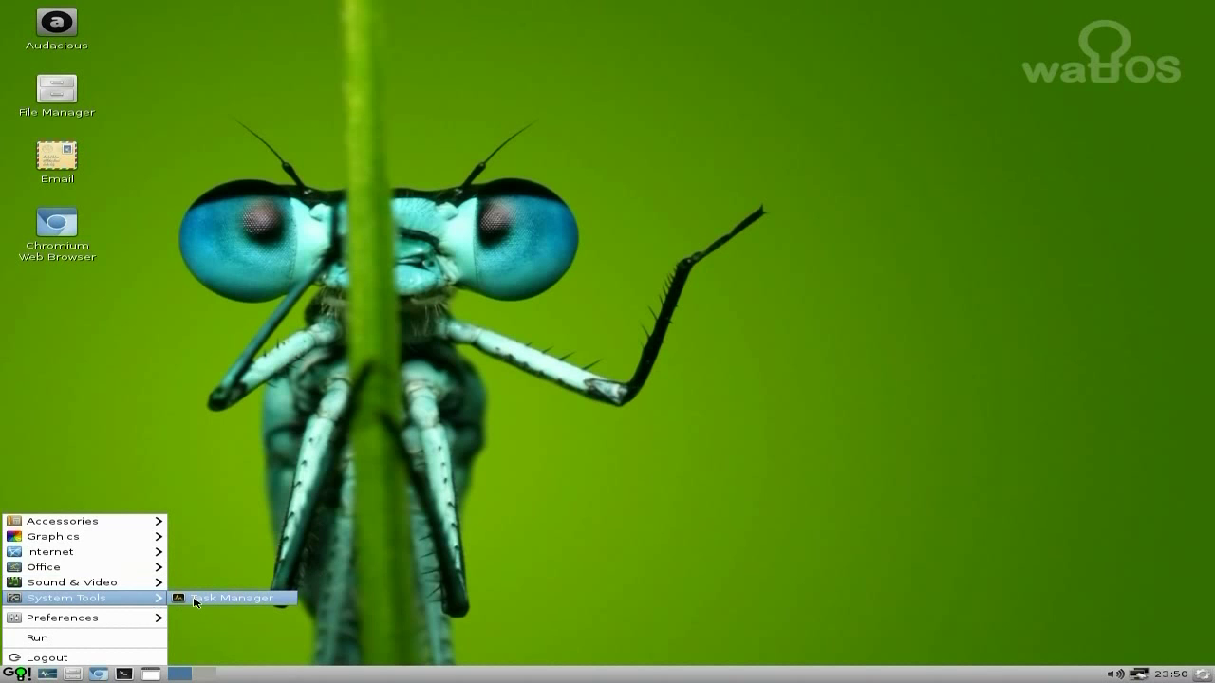
{"action": "left_click", "coordinate": [195, 599]}
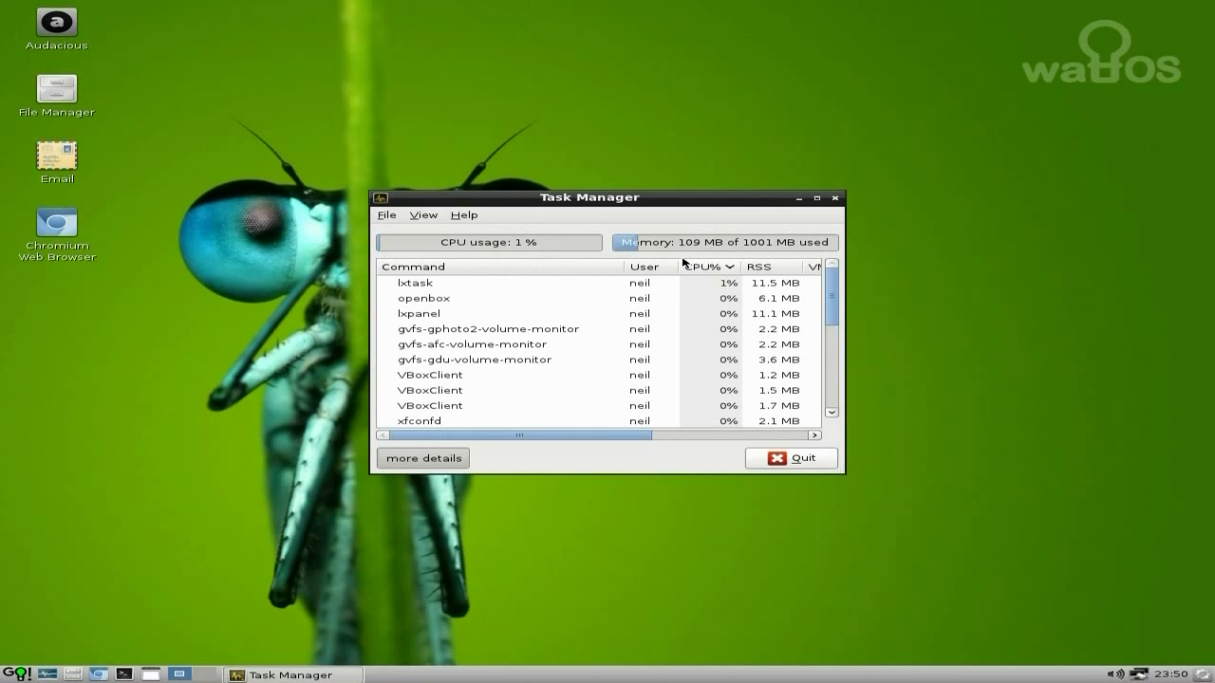
{"action": "left_click", "coordinate": [773, 460]}
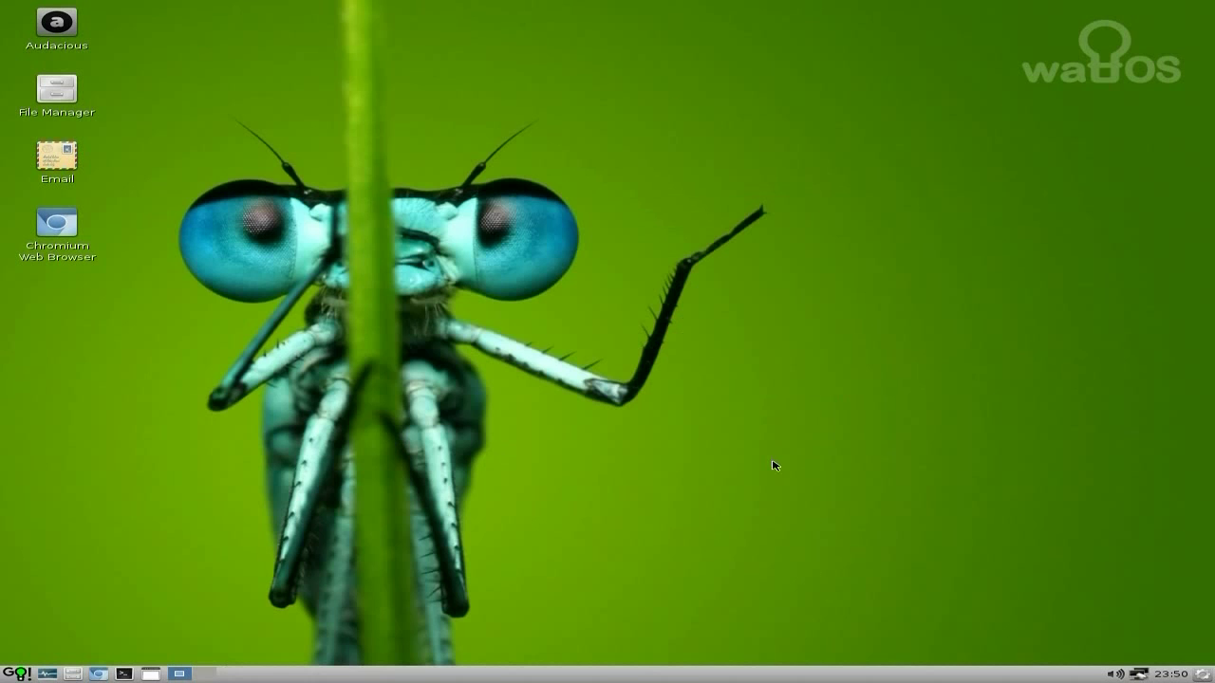
- Open Customize Look and Feel from Preferences, close it, and reopen the Preferences menu
{"action": "left_click", "coordinate": [16, 674]}
{"action": "mouse_move", "coordinate": [62, 618]}
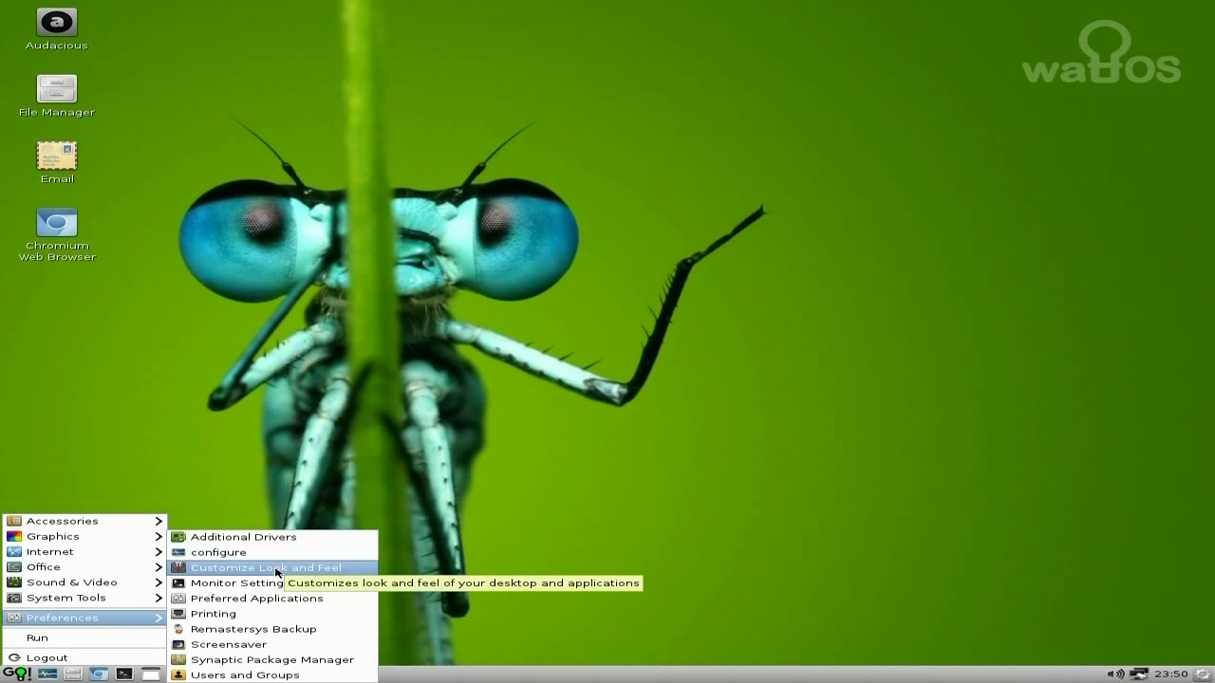
{"action": "left_click", "coordinate": [257, 570]}
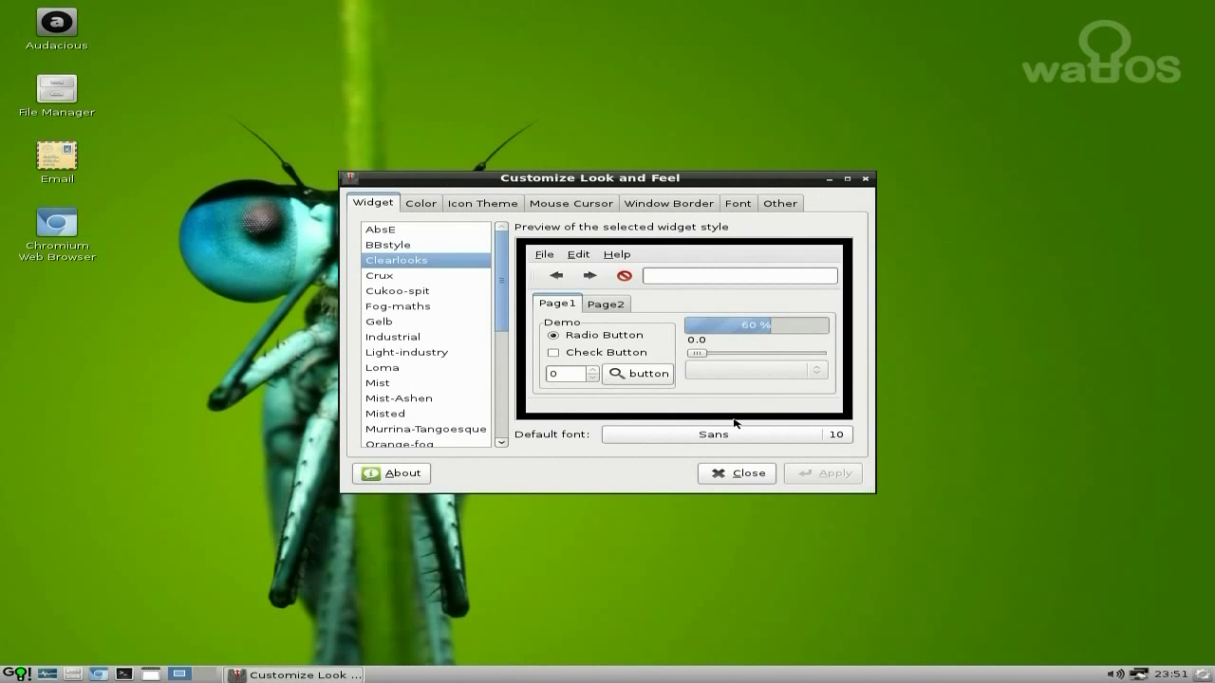
{"action": "left_click", "coordinate": [727, 478]}
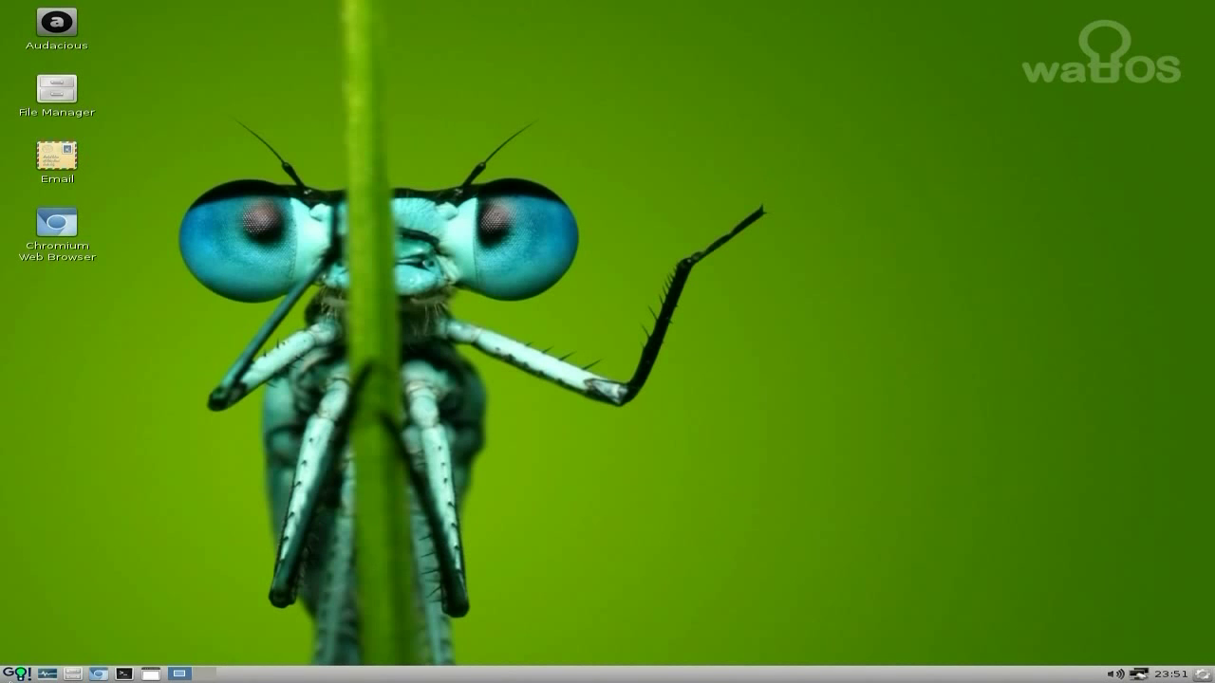
{"action": "left_click", "coordinate": [19, 676]}
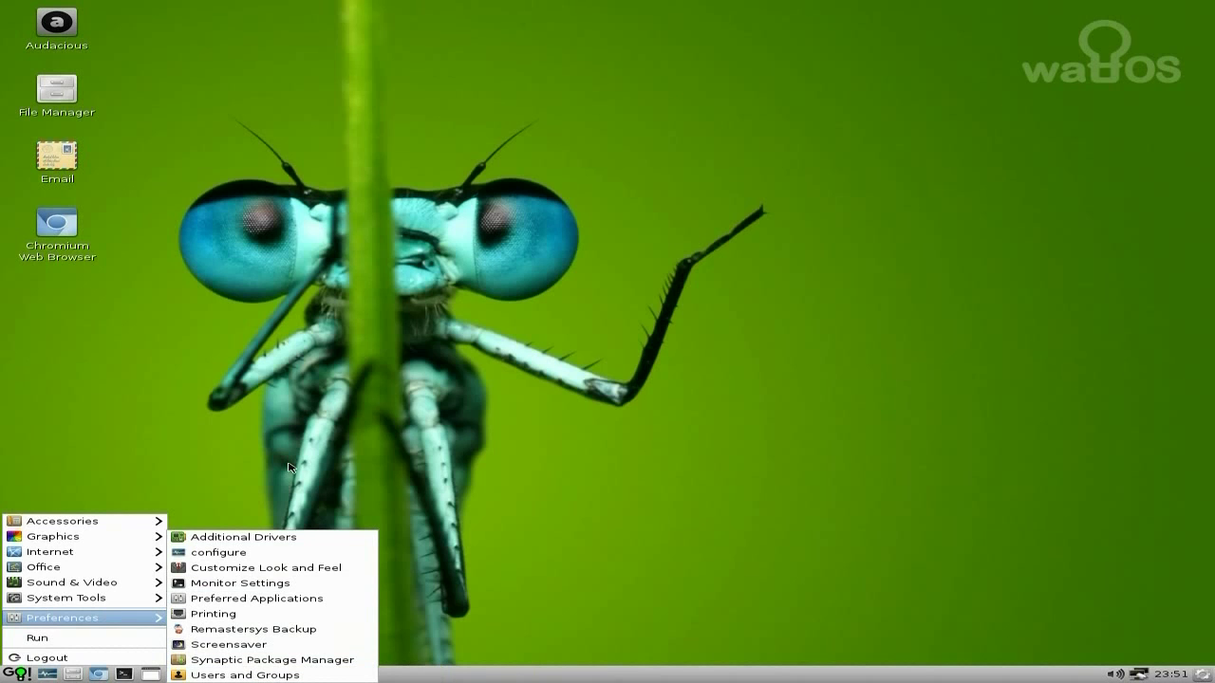
- Launch Synaptic via configure's Add/Remove Software, authenticating with the administrator password
{"action": "left_click", "coordinate": [332, 424]}
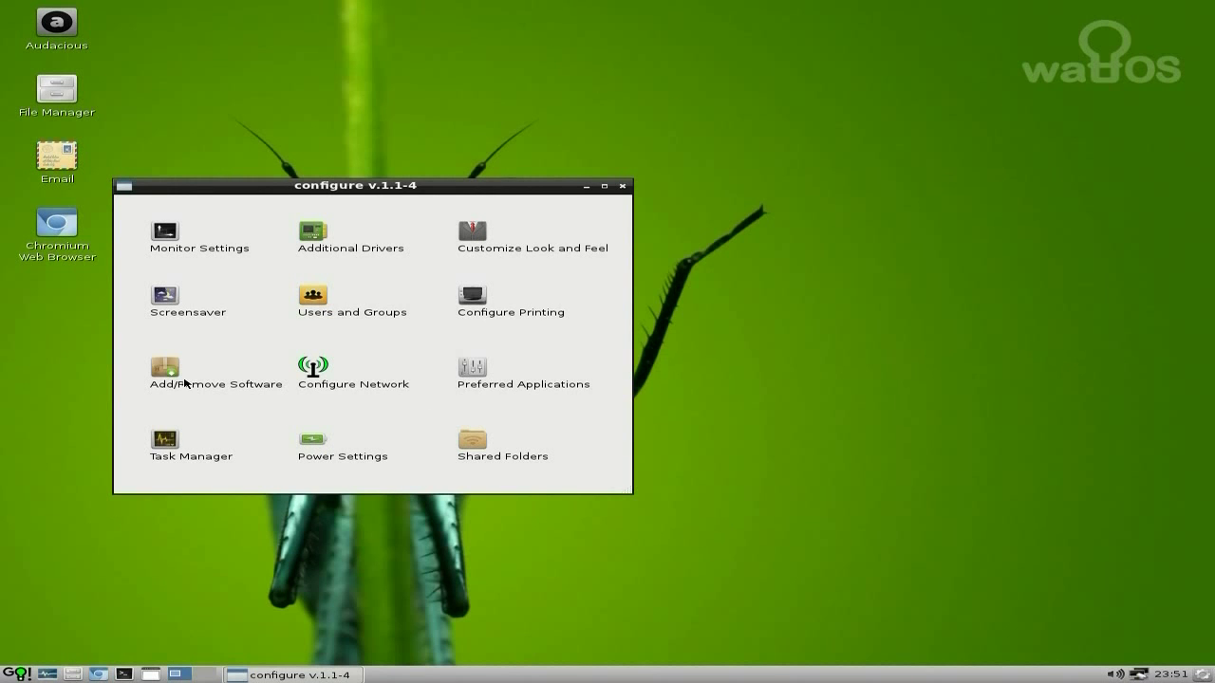
{"action": "left_click", "coordinate": [173, 370]}
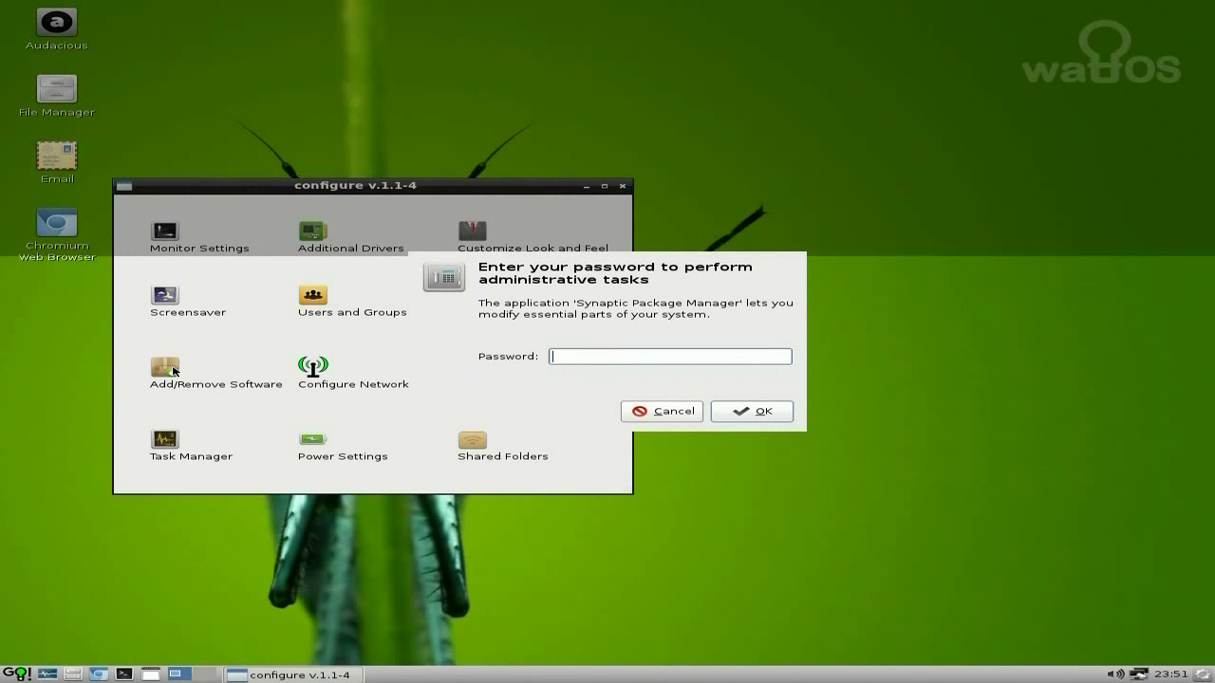
{"action": "type", "text": "*************"}
{"action": "key", "text": "Return"}
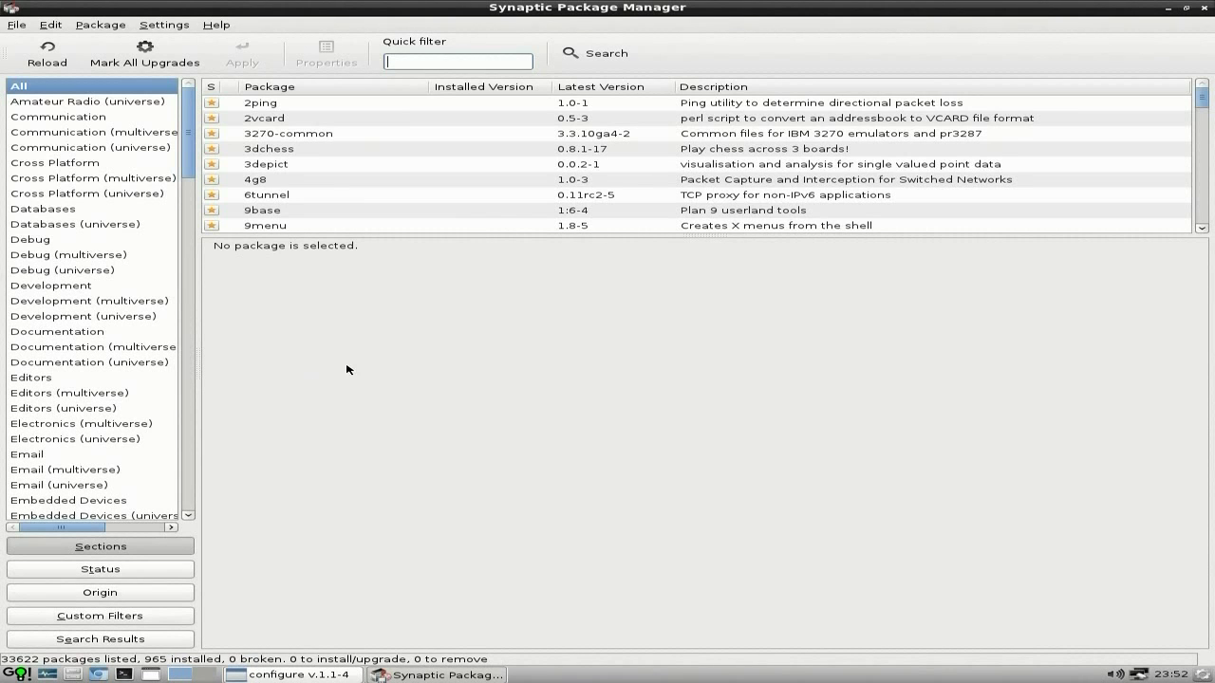
- Search Synaptic's packages for 'avid'
{"action": "left_click", "coordinate": [622, 60]}
{"action": "type", "text": "avid"}
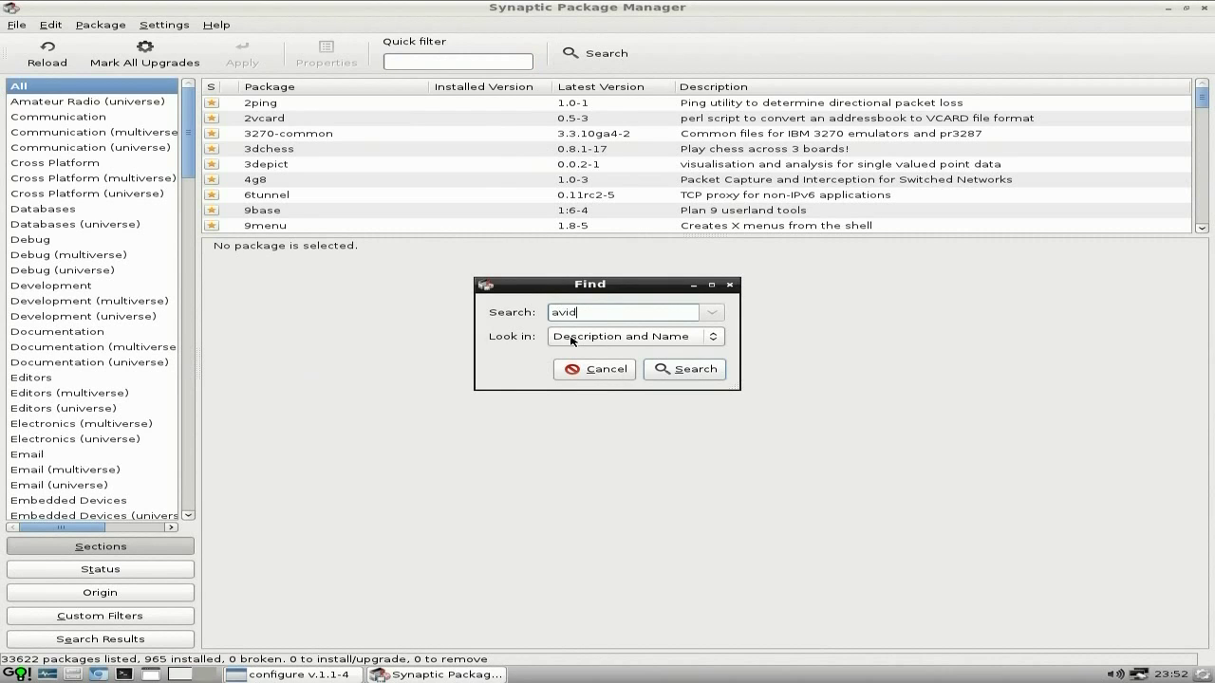
{"action": "key", "text": "Return"}
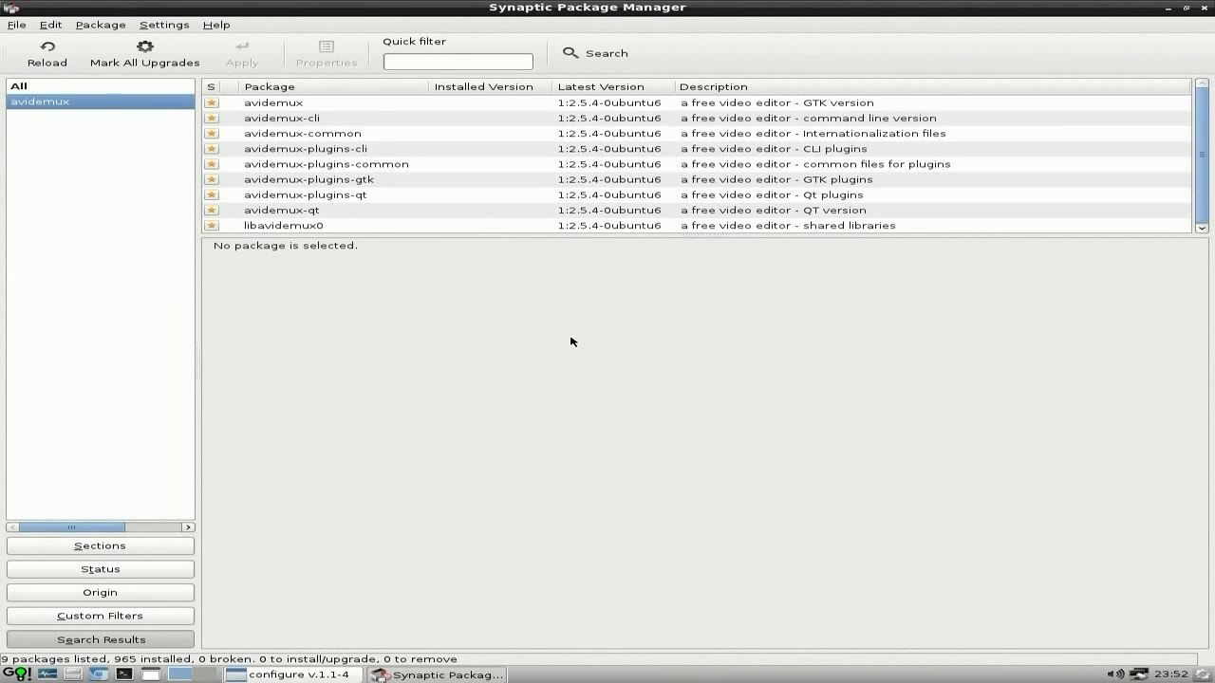
- Mark avidemux and its required packages for installation, then apply the changes
{"action": "left_click", "coordinate": [212, 104]}
{"action": "left_click", "coordinate": [231, 127]}
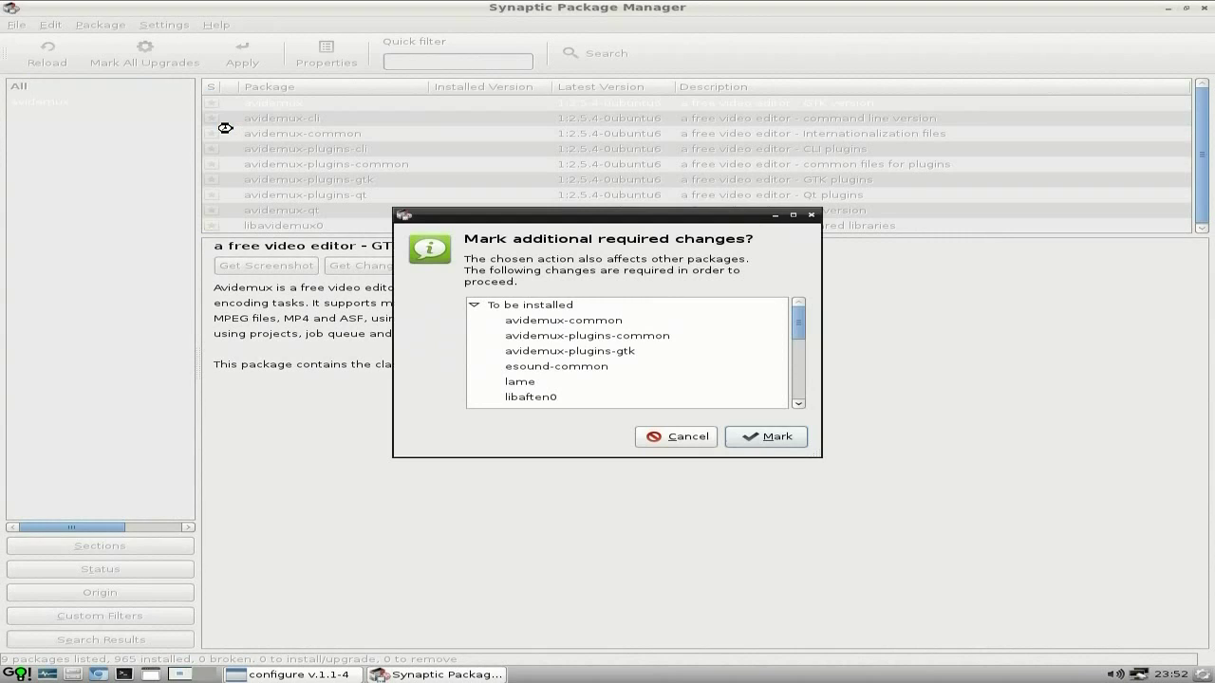
{"action": "left_click", "coordinate": [761, 439]}
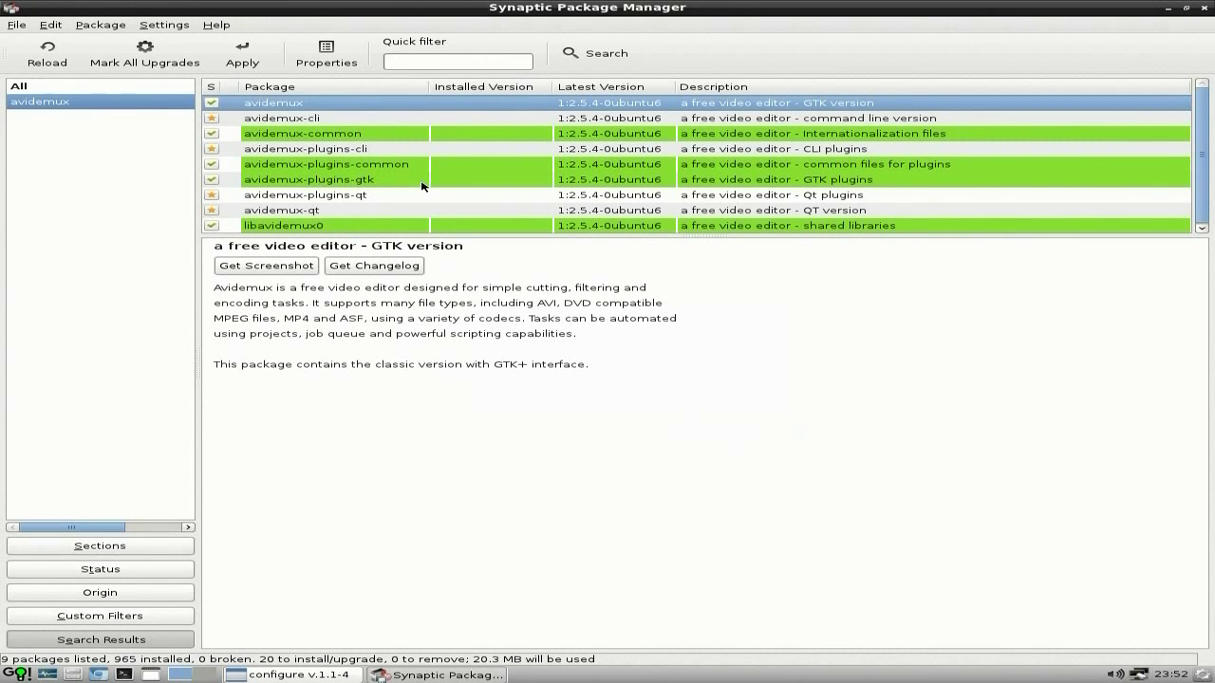
{"action": "left_click", "coordinate": [245, 57]}
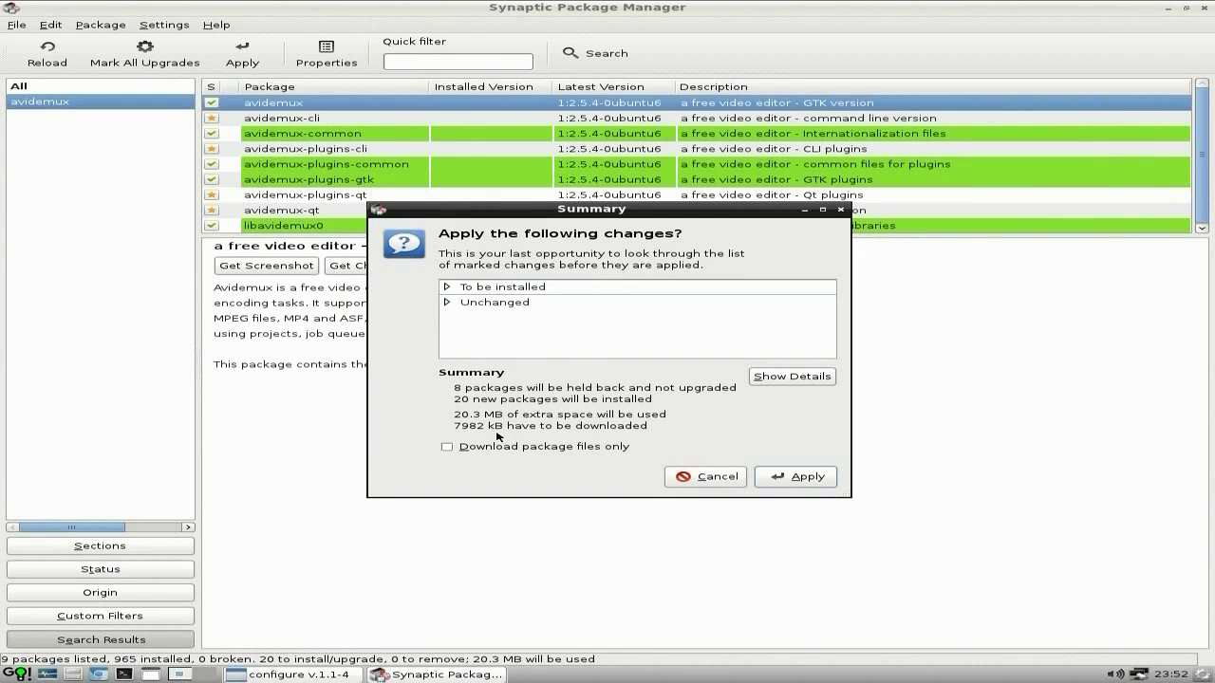
- Confirm installing avidemux and its dependencies, then dismiss the changes-applied notice
{"action": "left_click", "coordinate": [780, 474]}
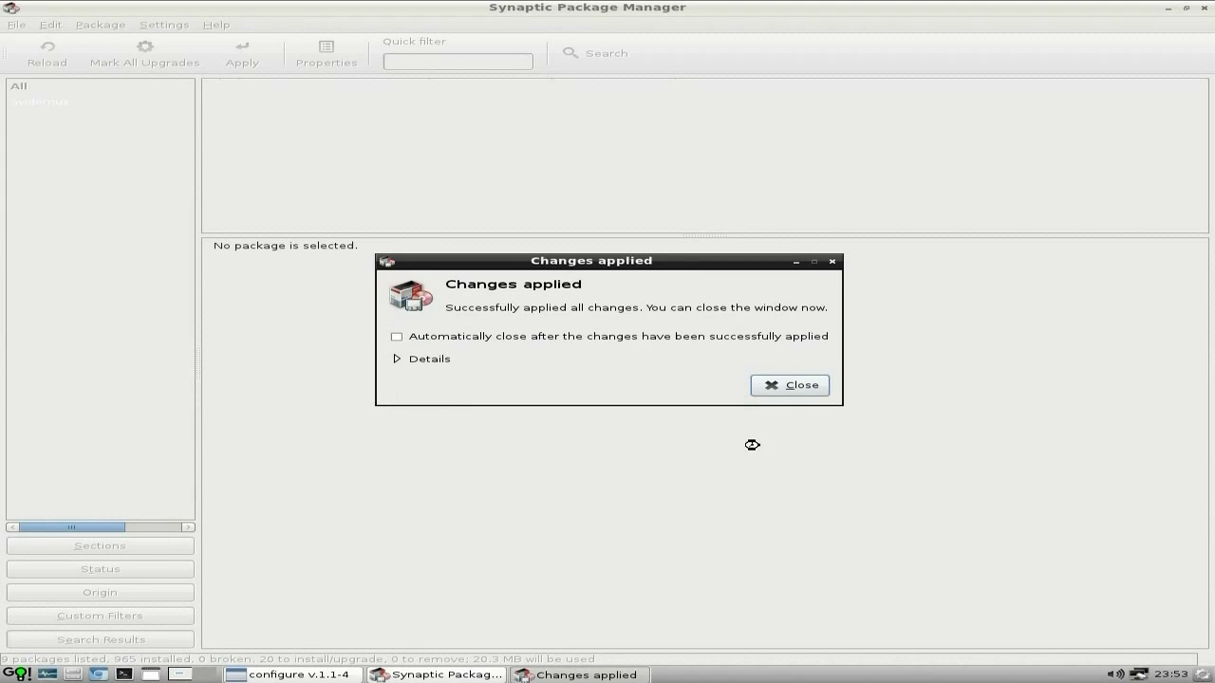
{"action": "left_click", "coordinate": [788, 390]}
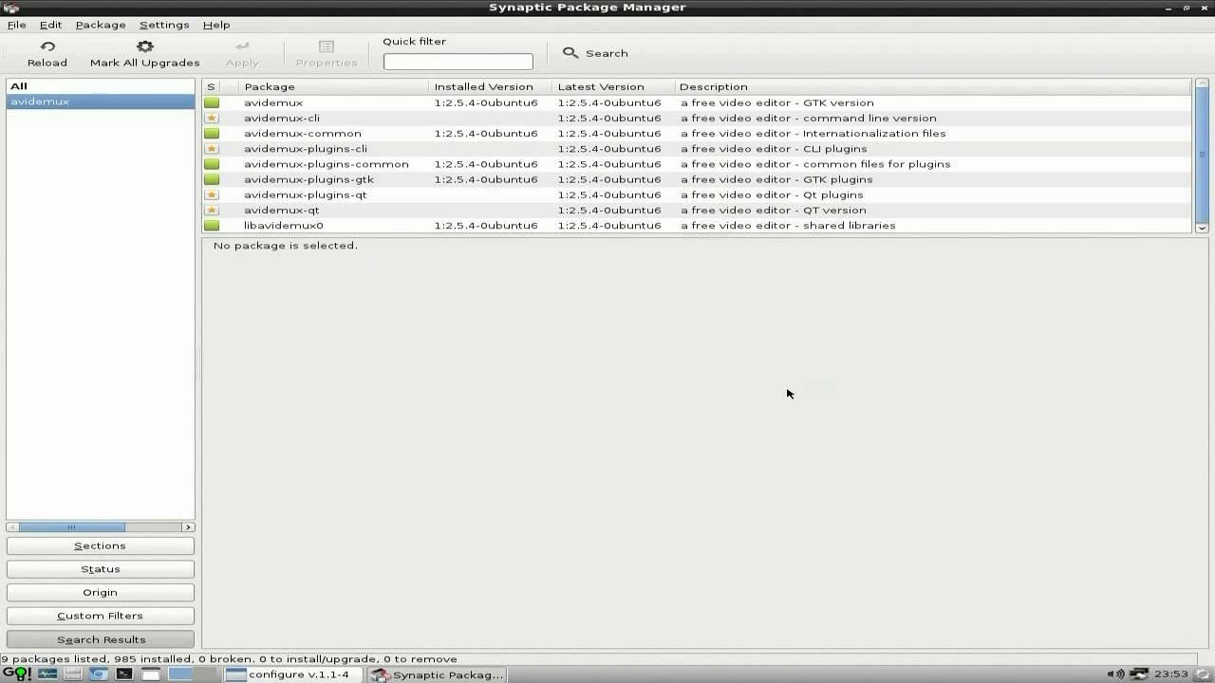
- Close Synaptic and configure, then launch Avidemux (GTK+) from Sound & Video and close it
{"action": "left_click", "coordinate": [1203, 9]}
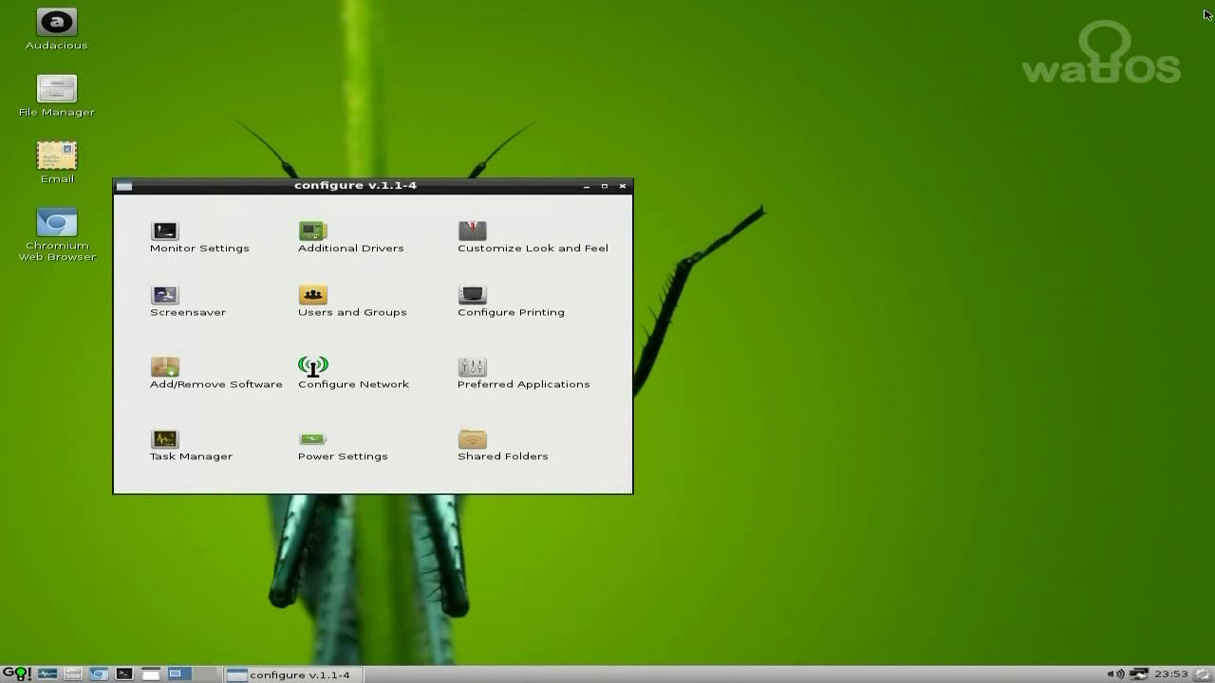
{"action": "left_click", "coordinate": [625, 188]}
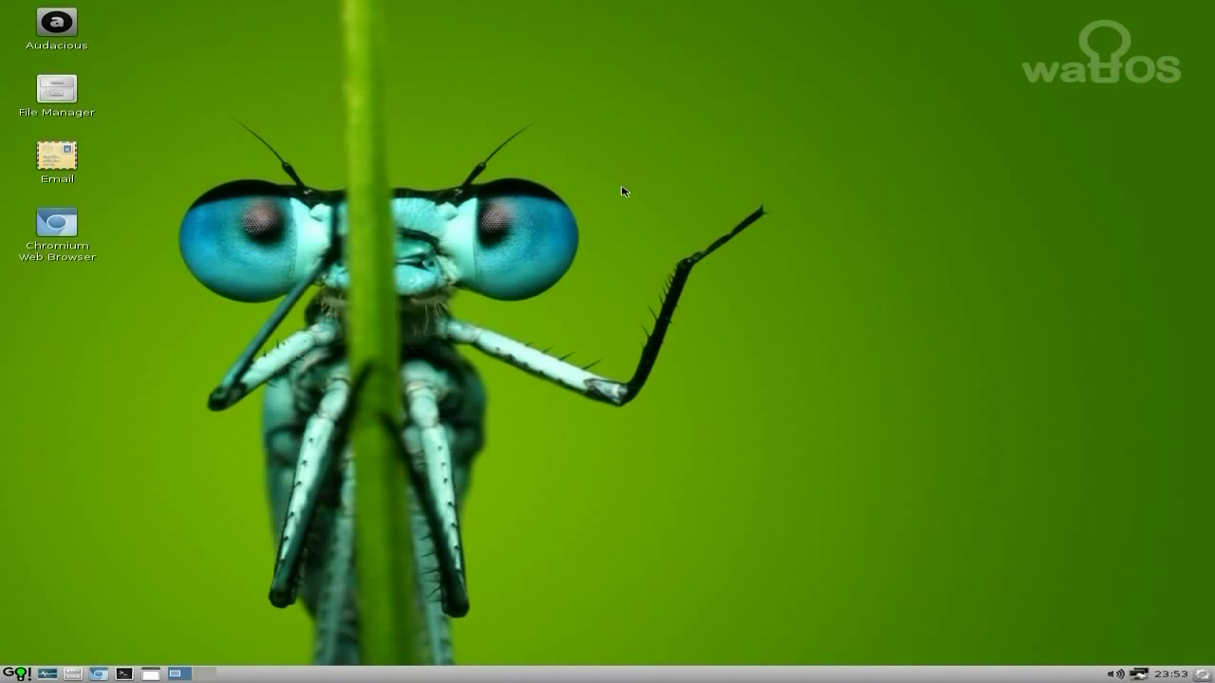
{"action": "left_click", "coordinate": [18, 674]}
{"action": "mouse_move", "coordinate": [72, 582]}
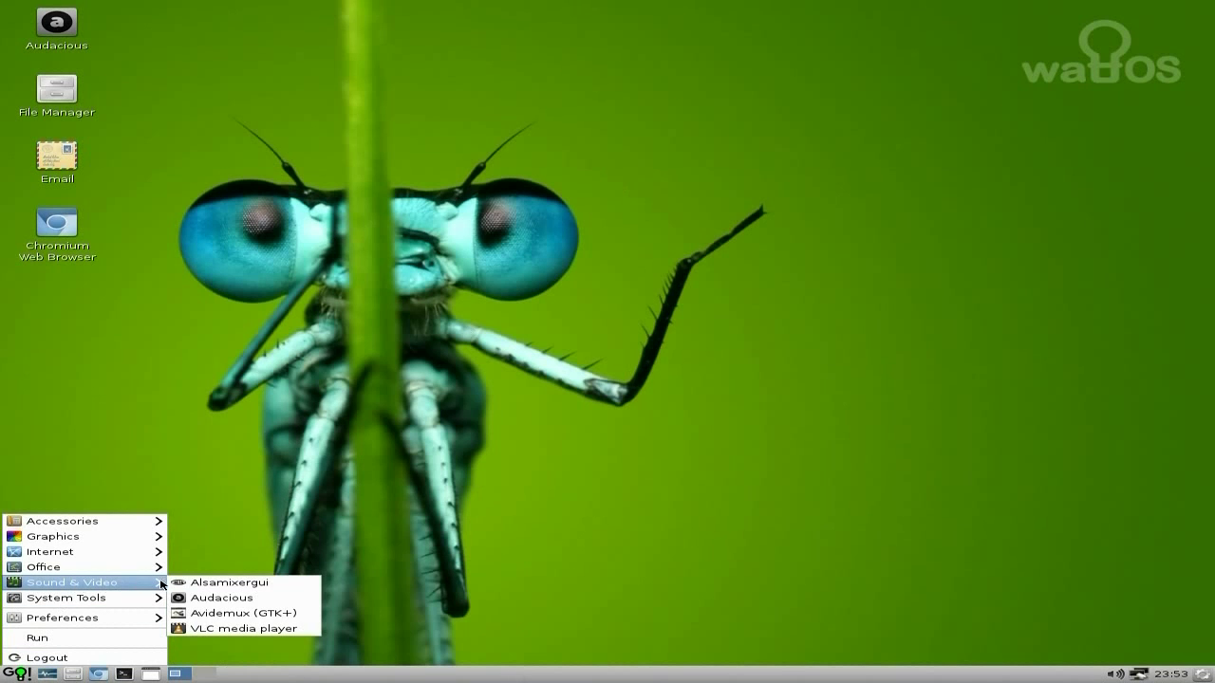
{"action": "left_click", "coordinate": [218, 614]}
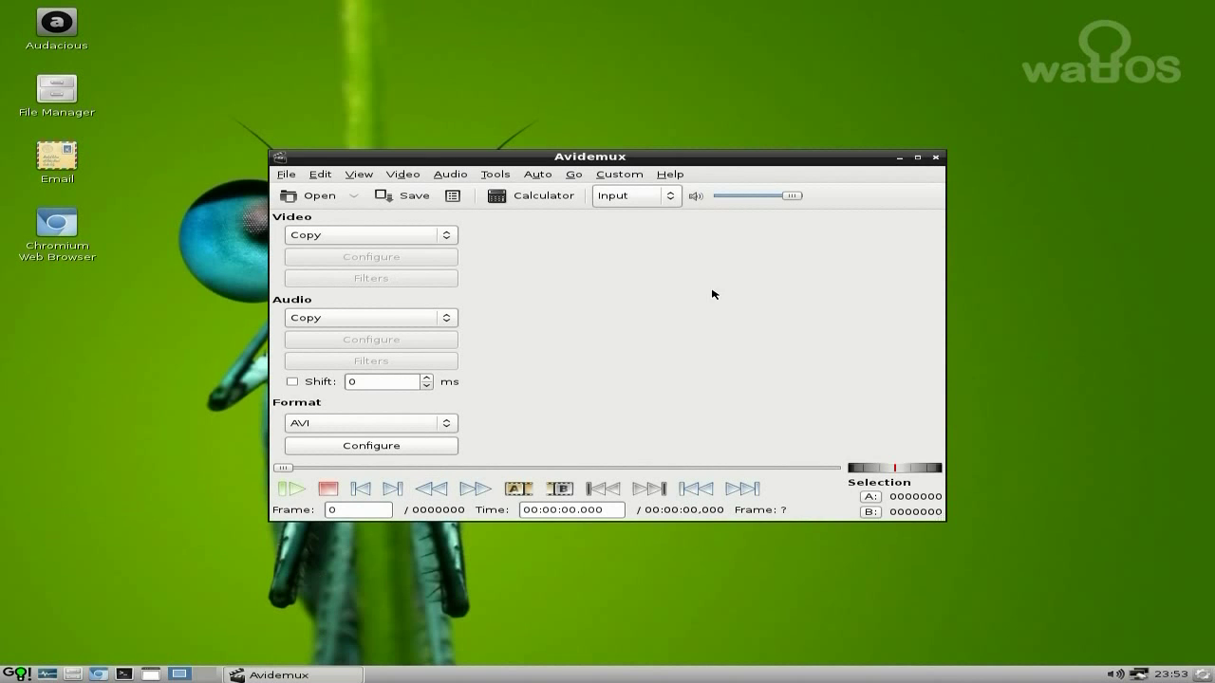
{"action": "left_click", "coordinate": [935, 157]}
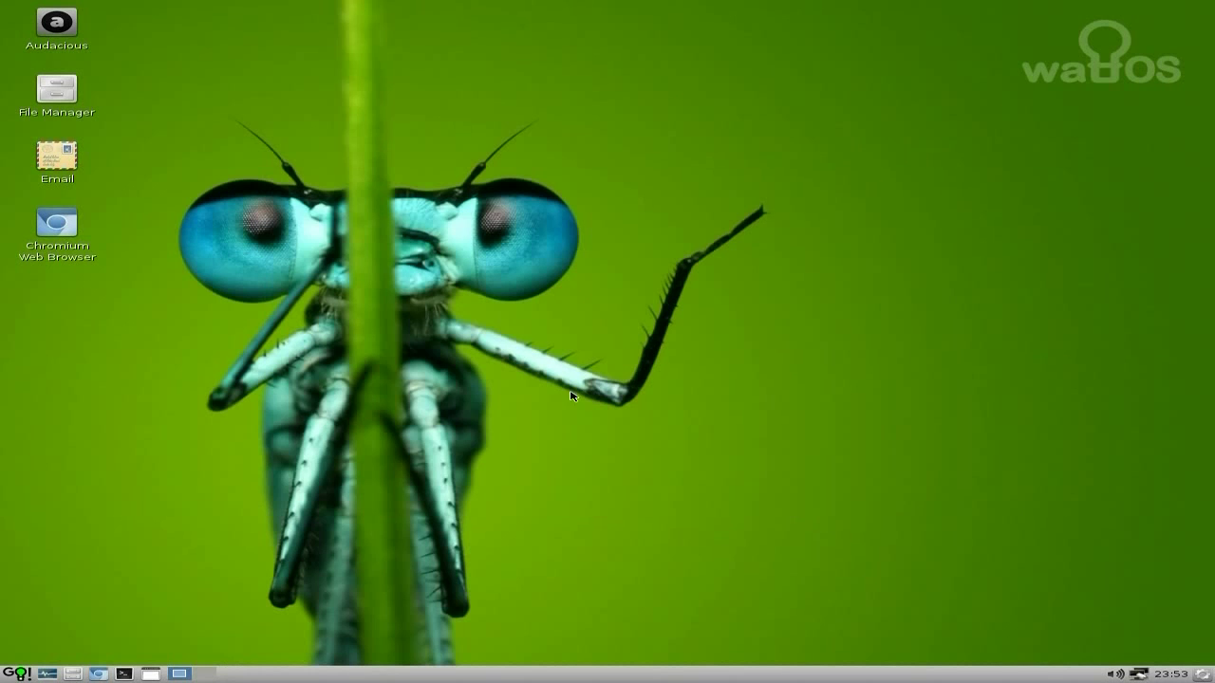
- Launch Chromium, search Google for 'wattos', and open the 'PlanetWatt - The home of wattOS' result
{"action": "left_click", "coordinate": [97, 675]}
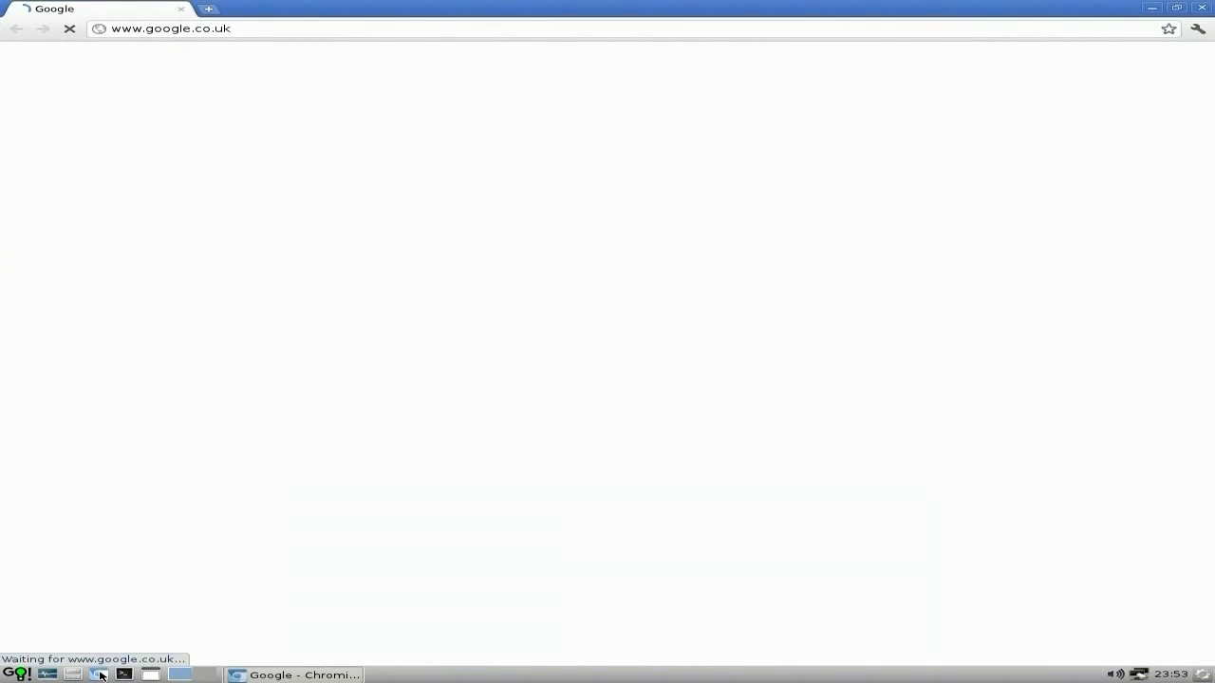
{"action": "type", "text": "w"}
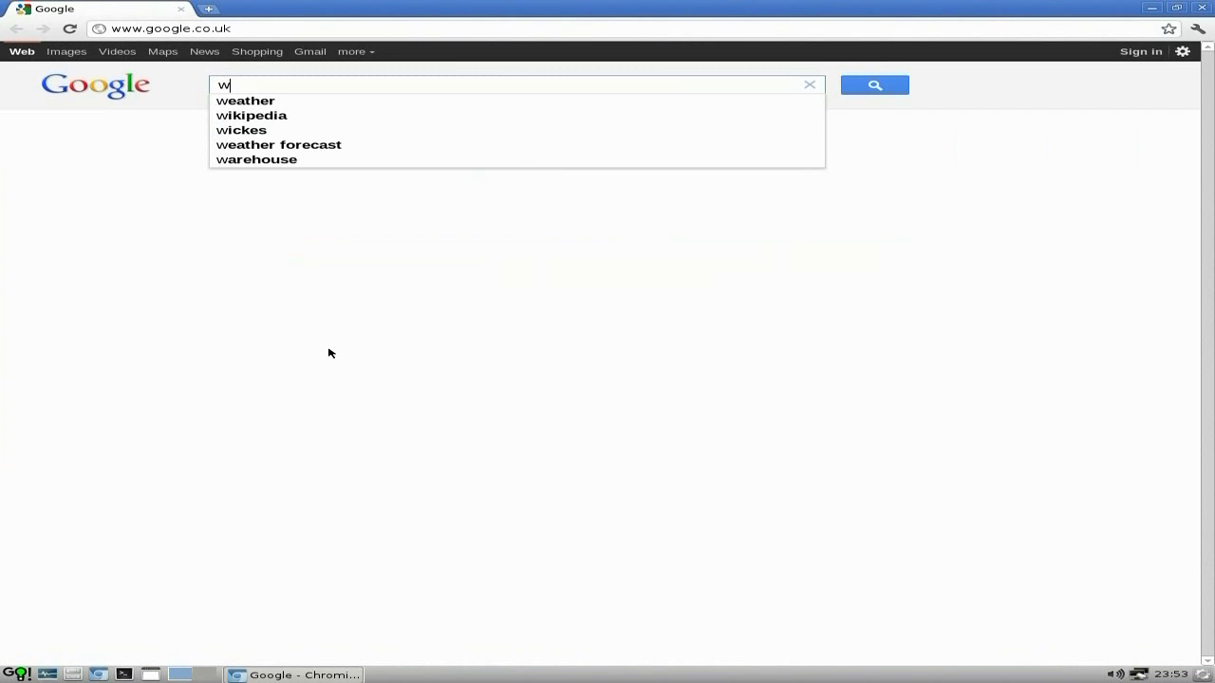
{"action": "type", "text": "att"}
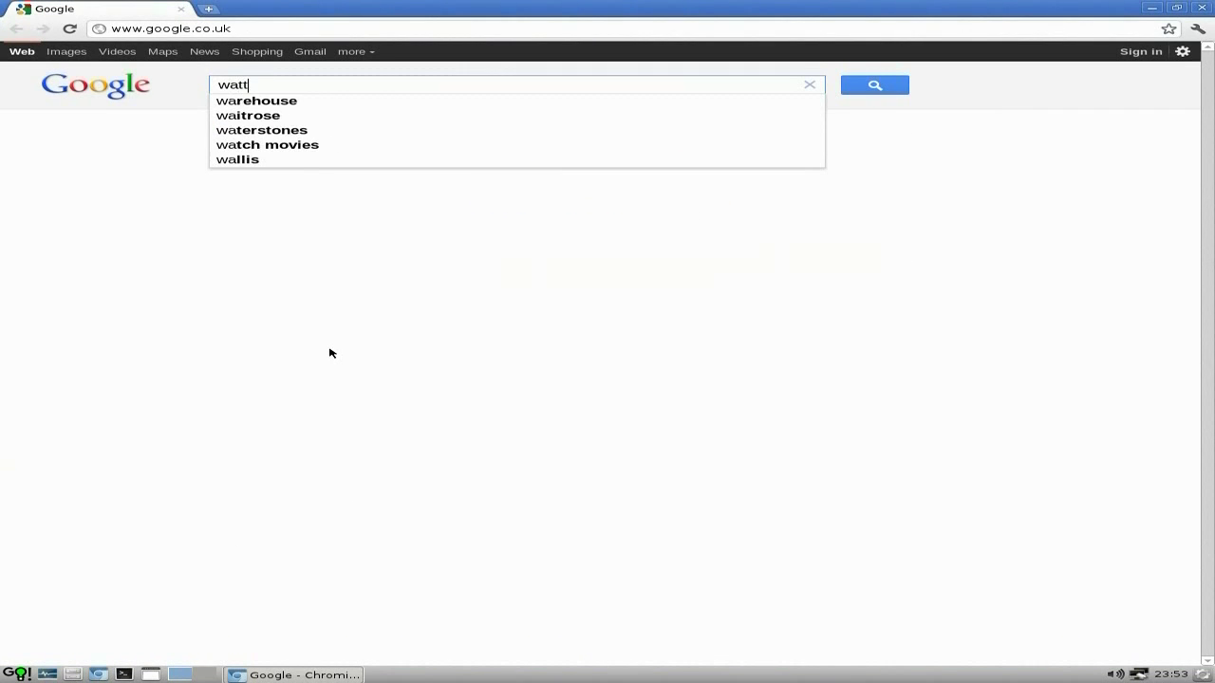
{"action": "type", "text": "os"}
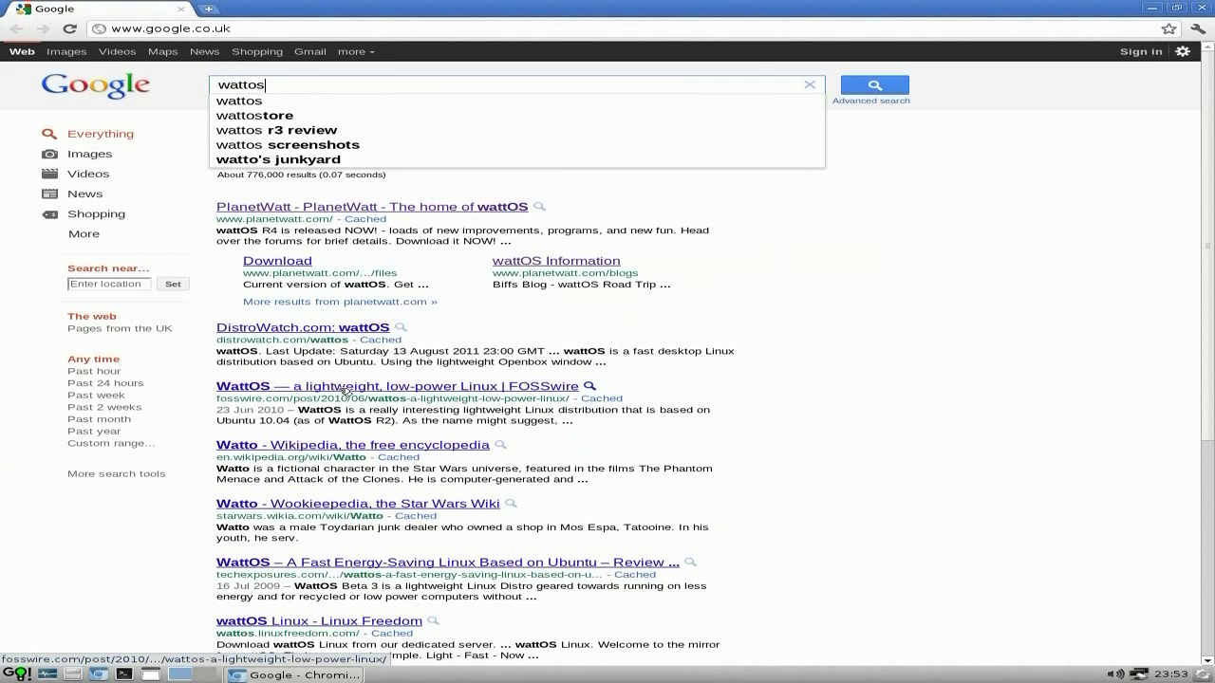
{"action": "left_click", "coordinate": [384, 209]}
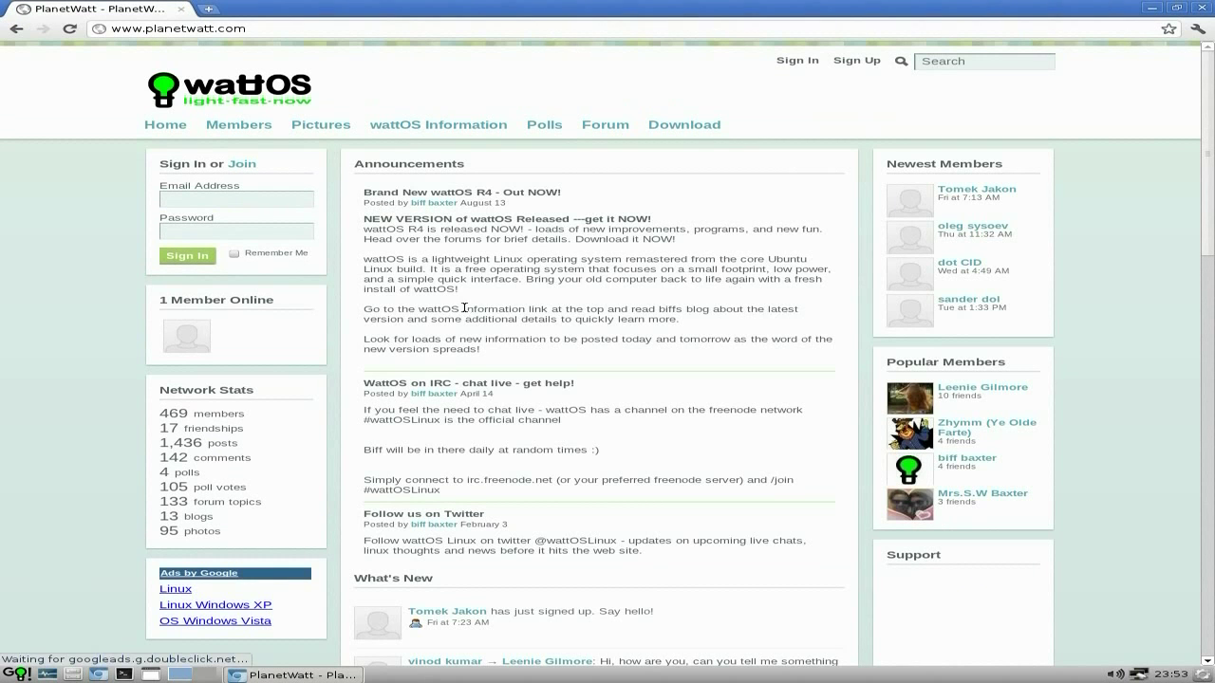
- Open 'Biffs Blog - wattOS R4 release' from wattOS Information and scroll through it
{"action": "left_click", "coordinate": [466, 130]}
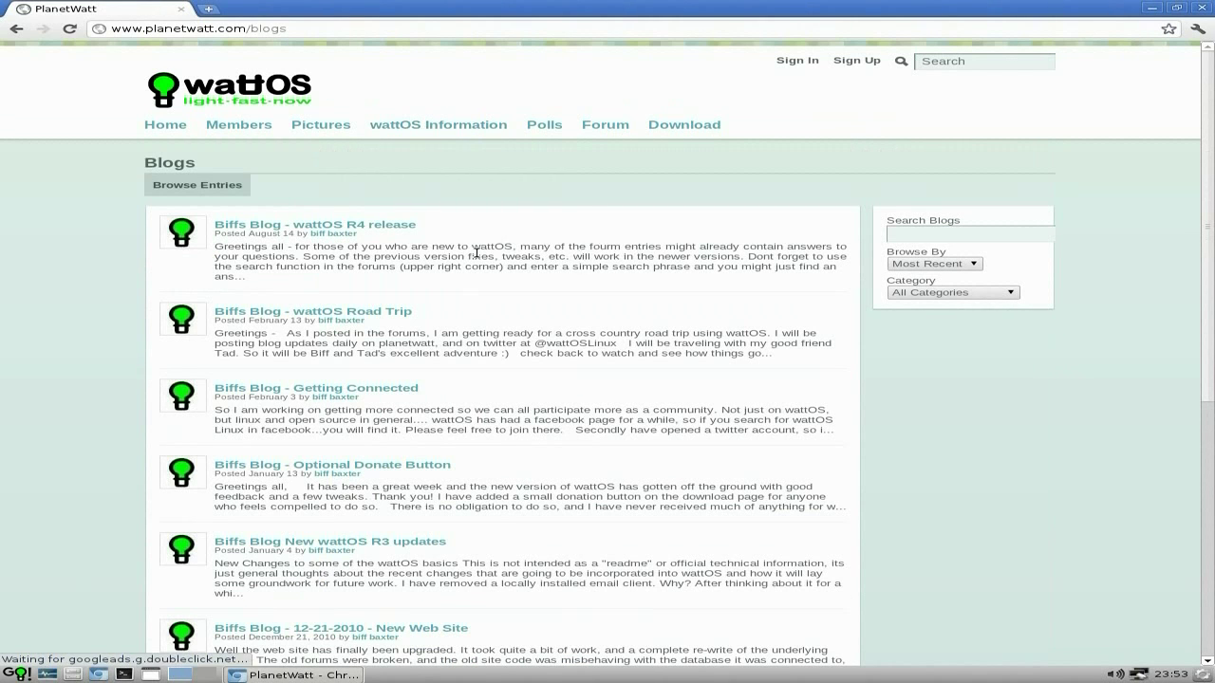
{"action": "left_click", "coordinate": [387, 229]}
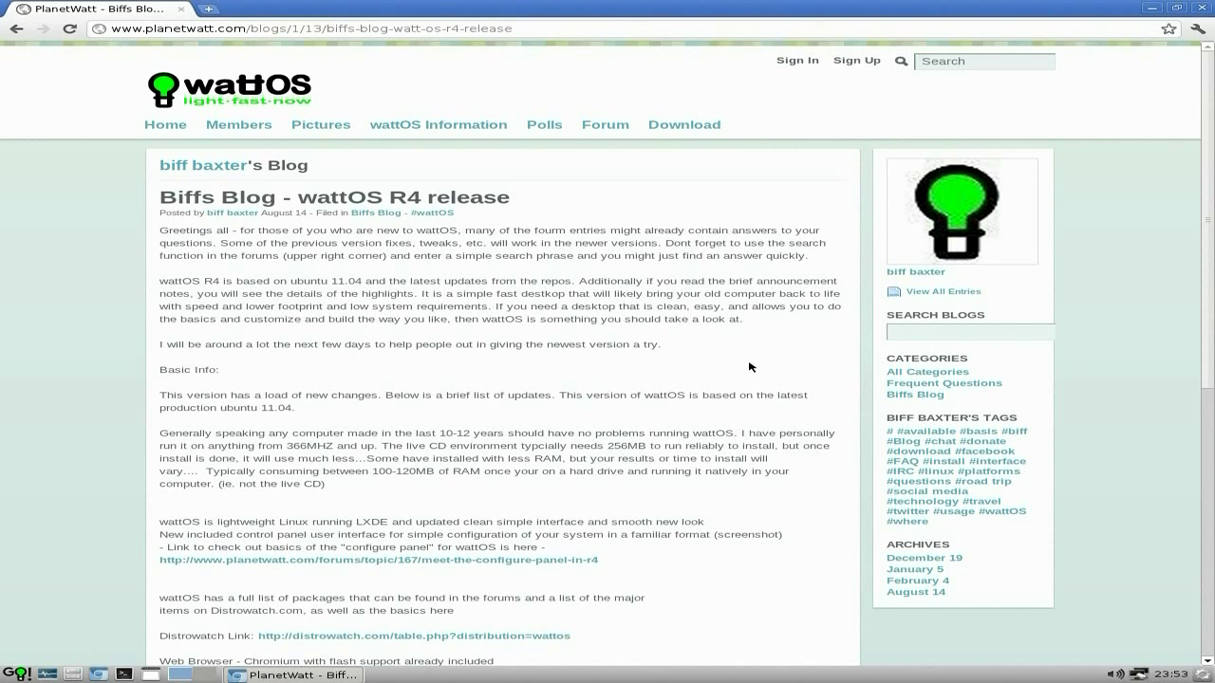
{"action": "scroll", "coordinate": [750, 368], "scroll_direction": "down", "scroll_amount": 2}
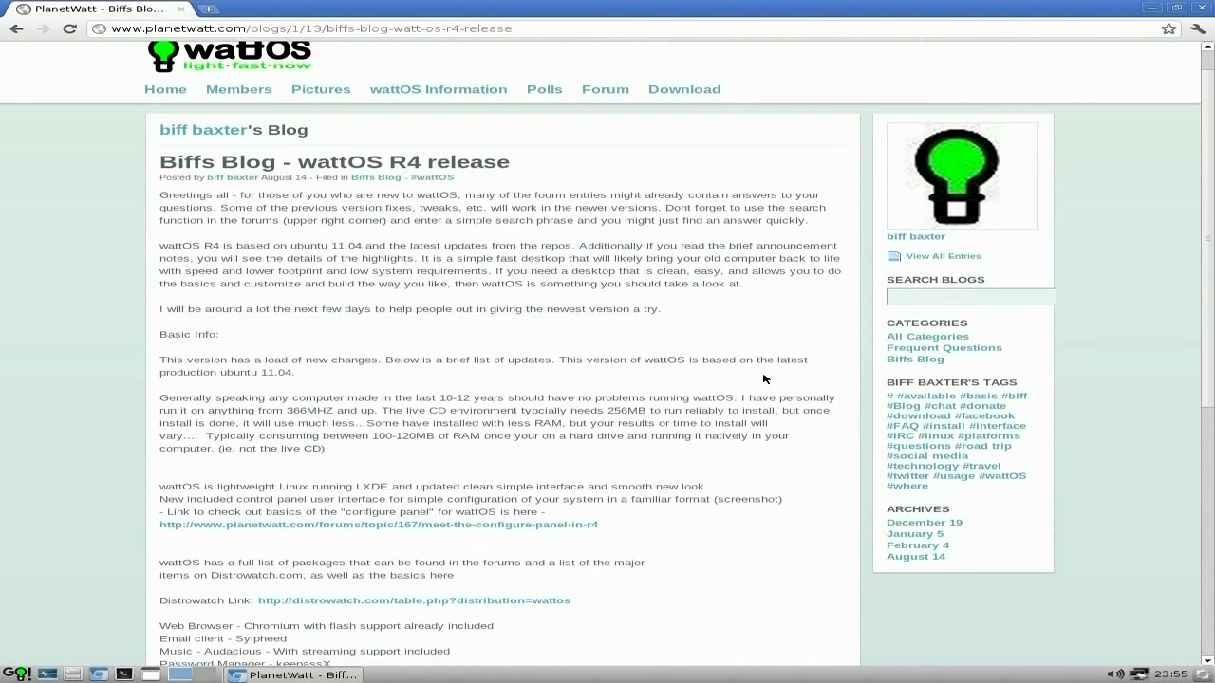
{"action": "scroll", "coordinate": [752, 370], "scroll_direction": "down", "scroll_amount": 1}
{"action": "scroll", "coordinate": [756, 373], "scroll_direction": "down", "scroll_amount": 1}
{"action": "scroll", "coordinate": [760, 378], "scroll_direction": "down", "scroll_amount": 3}
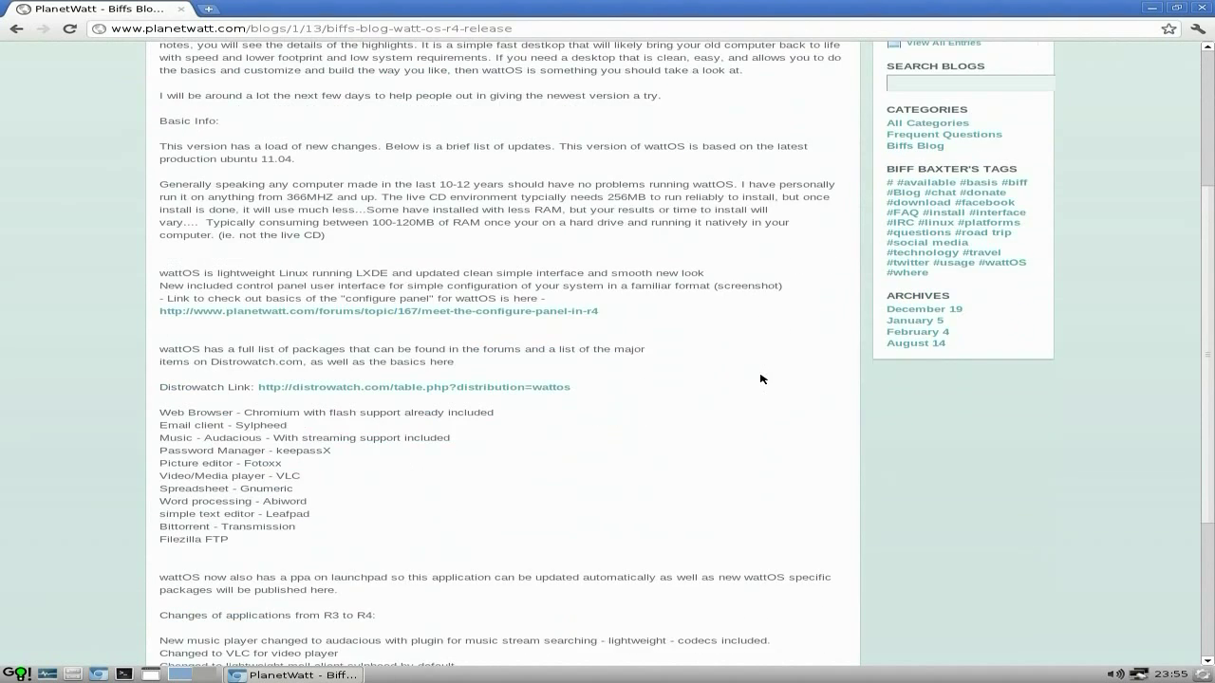
{"action": "scroll", "coordinate": [760, 378], "scroll_direction": "up", "scroll_amount": 3}
{"action": "scroll", "coordinate": [760, 378], "scroll_direction": "up", "scroll_amount": 2}
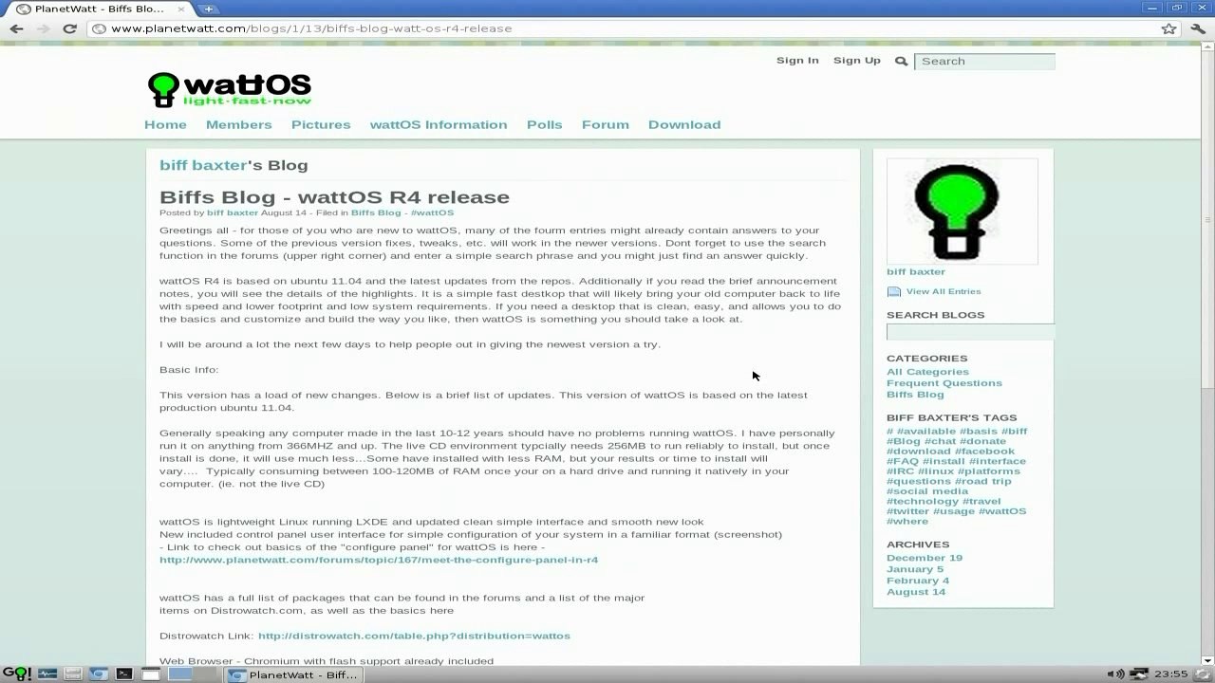
{"action": "scroll", "coordinate": [753, 376], "scroll_direction": "down", "scroll_amount": 1}
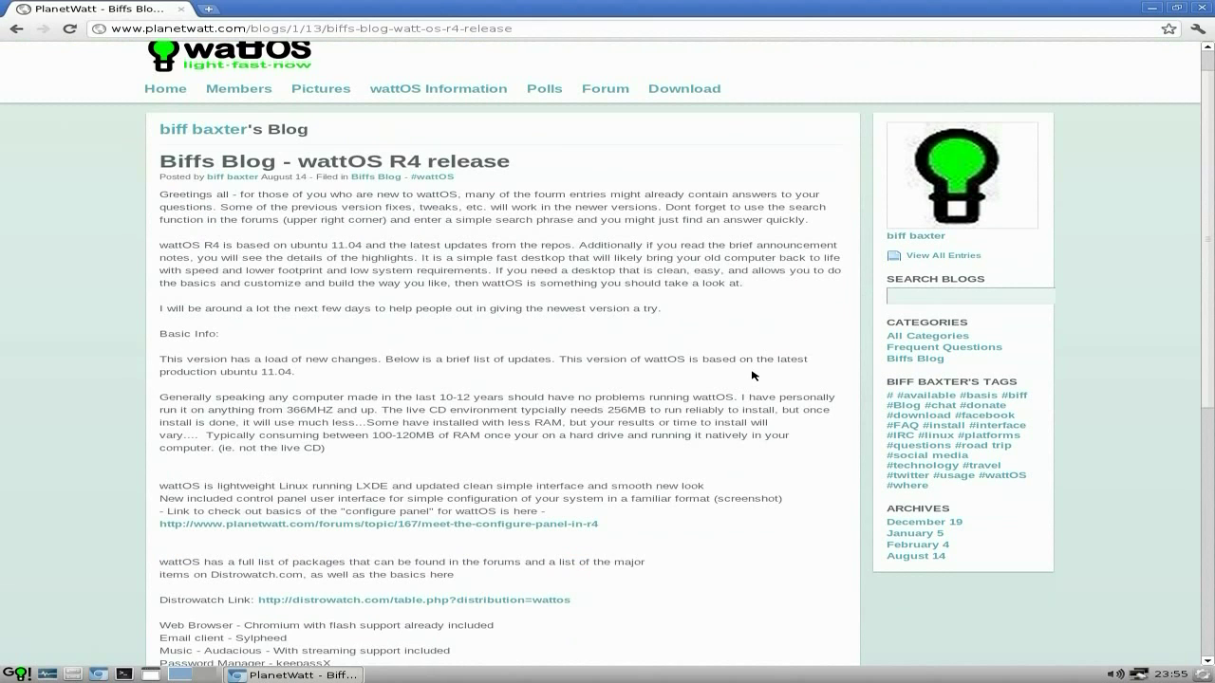
{"action": "scroll", "coordinate": [753, 376], "scroll_direction": "down", "scroll_amount": 2}
{"action": "scroll", "coordinate": [753, 376], "scroll_direction": "up", "scroll_amount": 3}
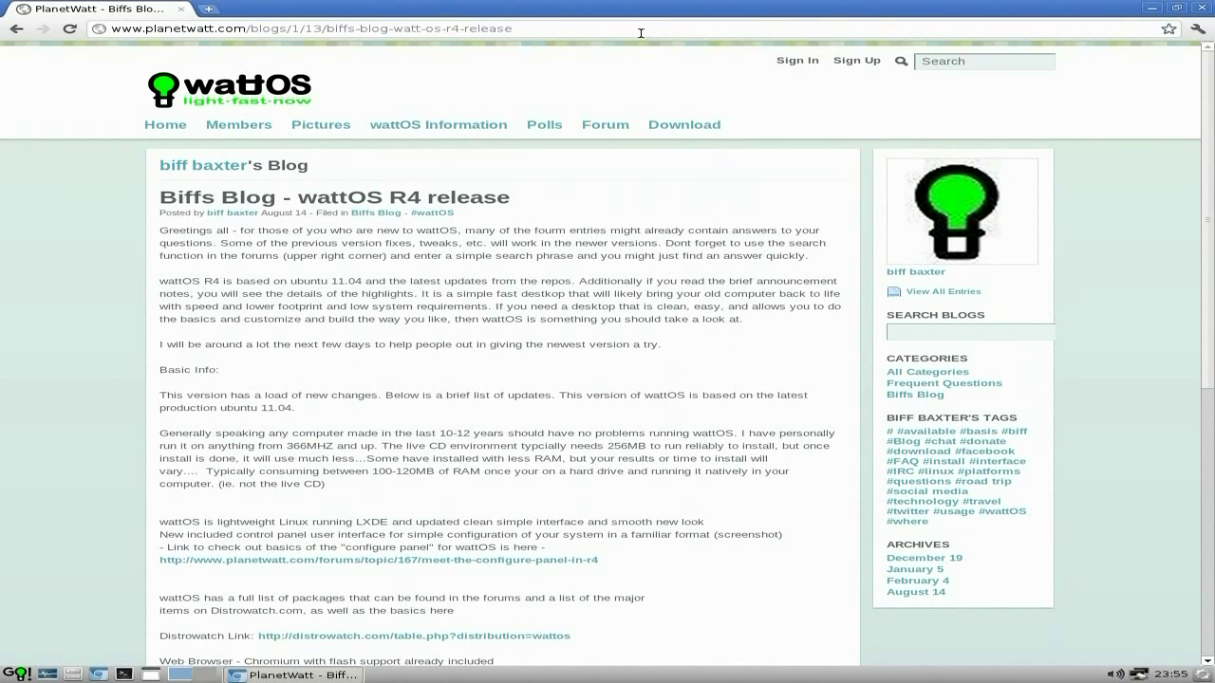
- Replace the blog URL in the address bar with a Google search for 'youtube'
{"action": "left_click", "coordinate": [563, 28]}
{"action": "key", "text": "BackSpace"}
{"action": "key", "text": "BackSpace"}
{"action": "key", "text": "BackSpace"}
{"action": "key", "text": "BackSpace"}
{"action": "key", "text": "BackSpace"}
{"action": "key", "text": "BackSpace"}
{"action": "key", "text": "BackSpace"}
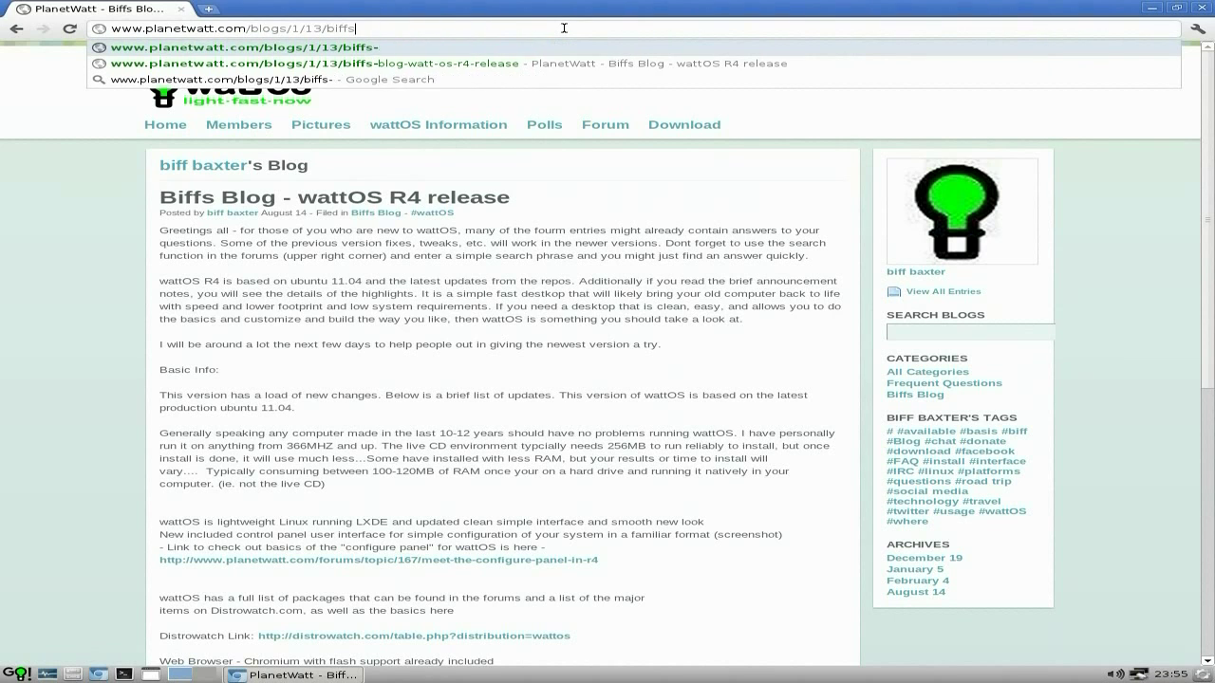
{"action": "key", "text": "BackSpace"}
{"action": "key", "text": "BackSpace"}
{"action": "key", "text": "BackSpace"}
{"action": "key", "text": "BackSpace"}
{"action": "key", "text": "BackSpace"}
{"action": "key", "text": "BackSpace"}
{"action": "key", "text": "BackSpace"}
{"action": "key", "text": "BackSpace"}
{"action": "key", "text": "BackSpace"}
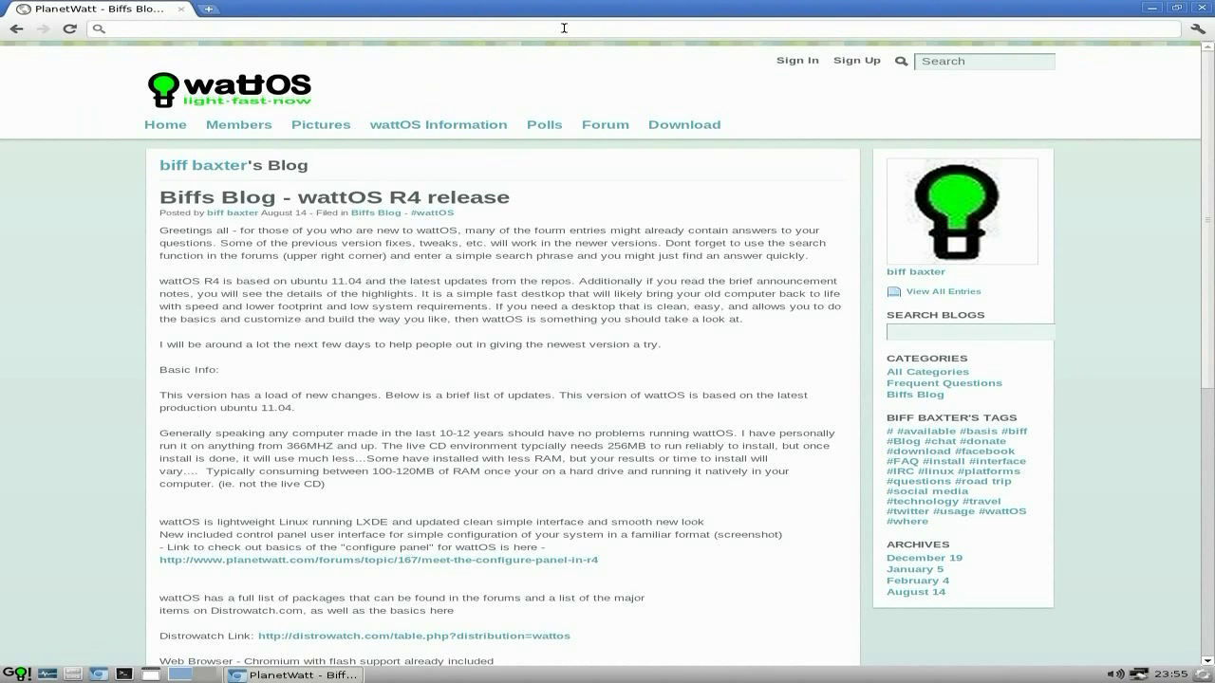
{"action": "type", "text": "y"}
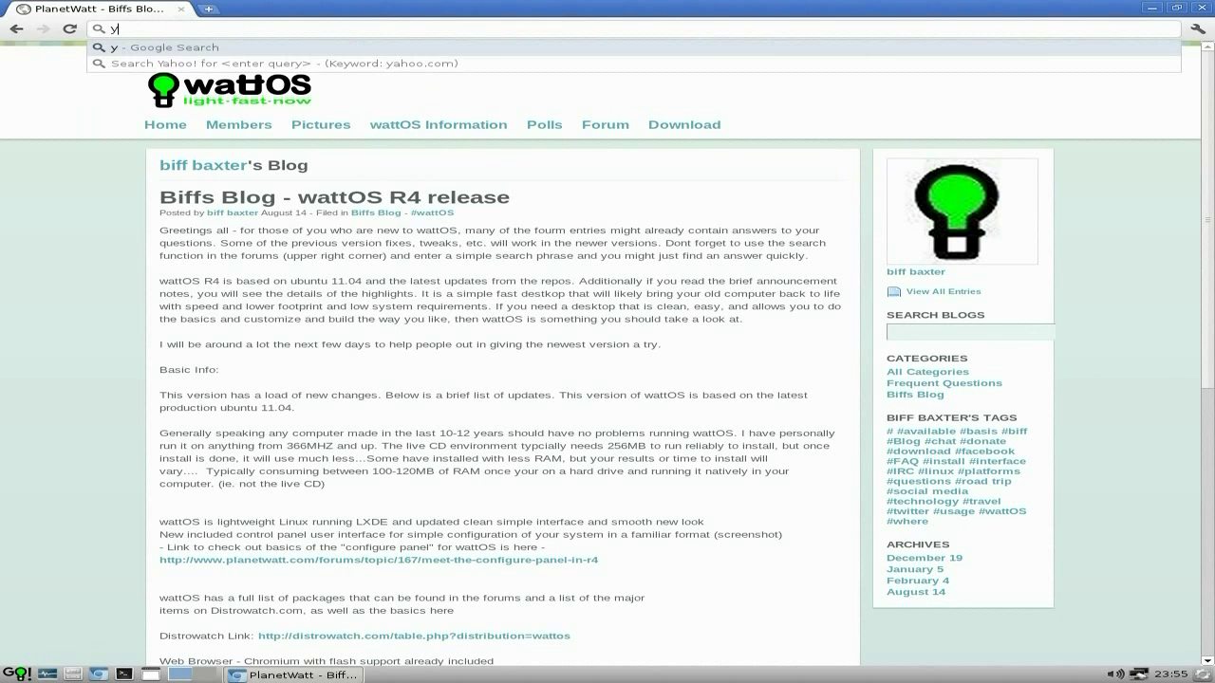
{"action": "type", "text": "outube"}
{"action": "key", "text": "Return"}
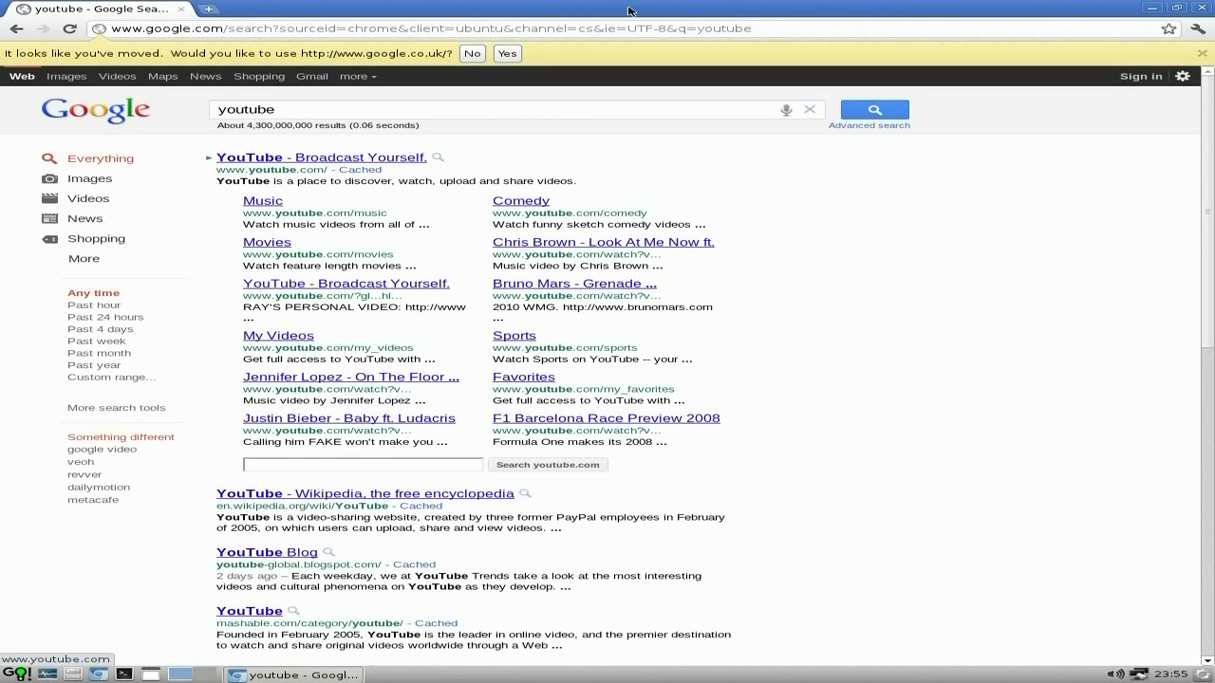
- Decline the UK Google switch, open YouTube, and accept the United Kingdom location
{"action": "left_click", "coordinate": [475, 54]}
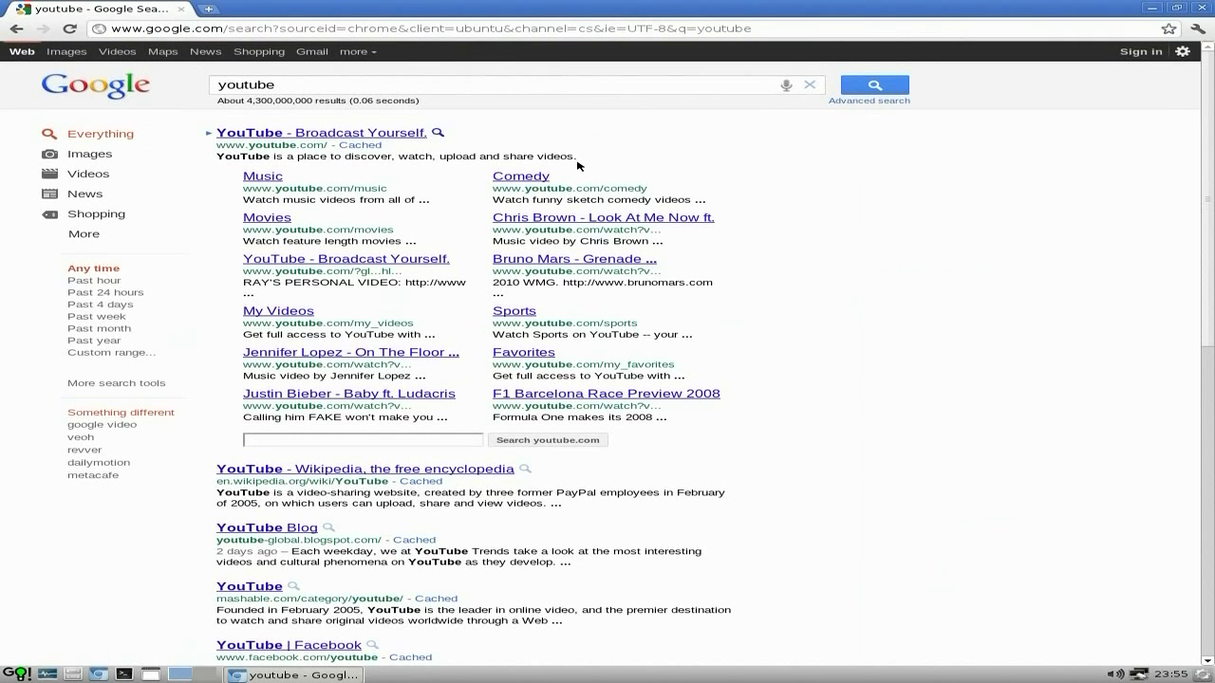
{"action": "left_click", "coordinate": [373, 135]}
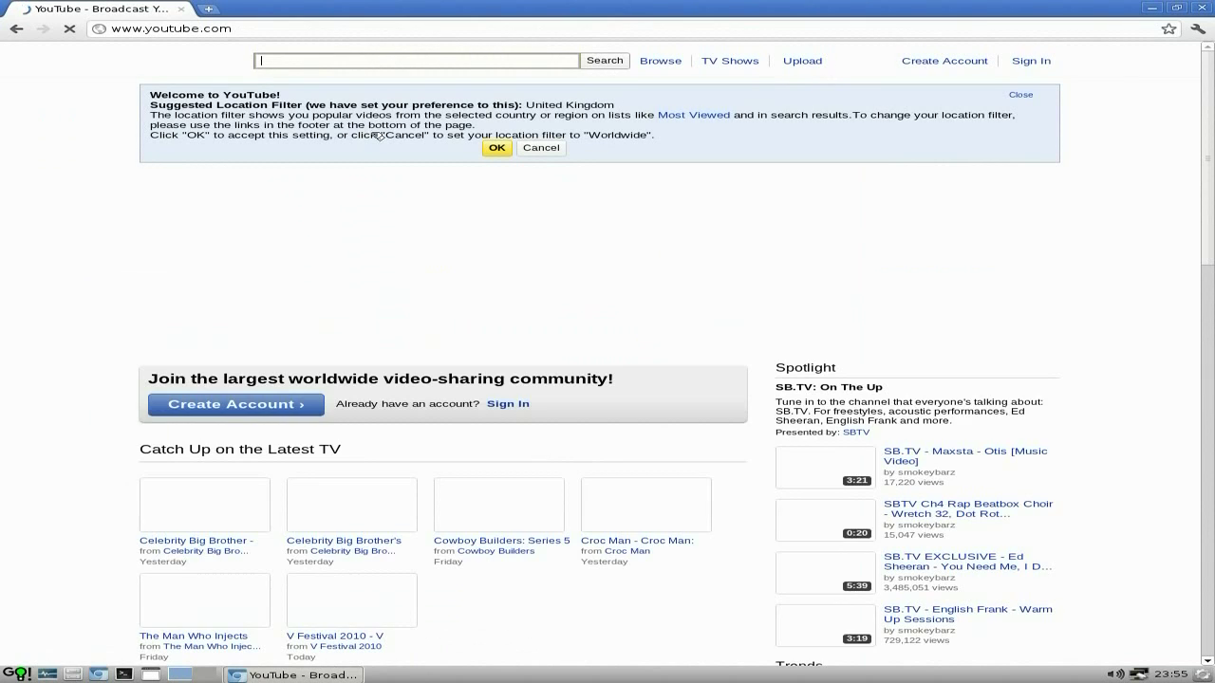
{"action": "left_click", "coordinate": [496, 149]}
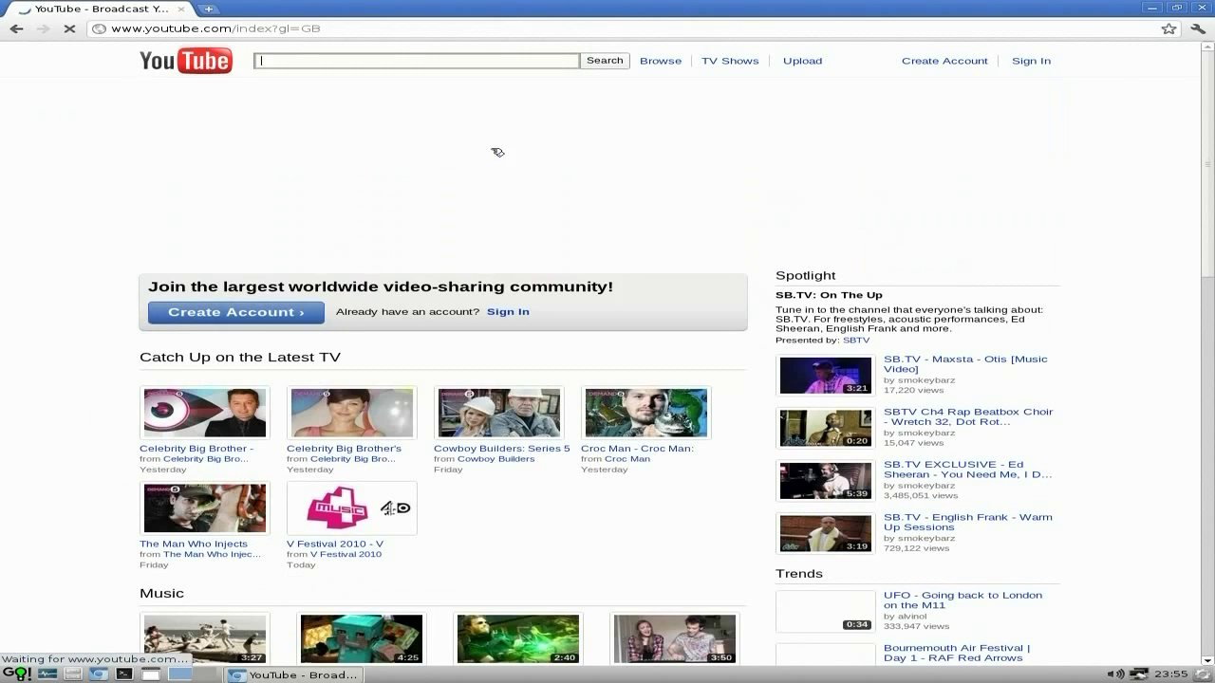
- Search YouTube for 'sneekylinux', play the Puppylinux 525 video, then close Chromium
{"action": "left_click", "coordinate": [352, 61]}
{"action": "type", "text": "sn"}
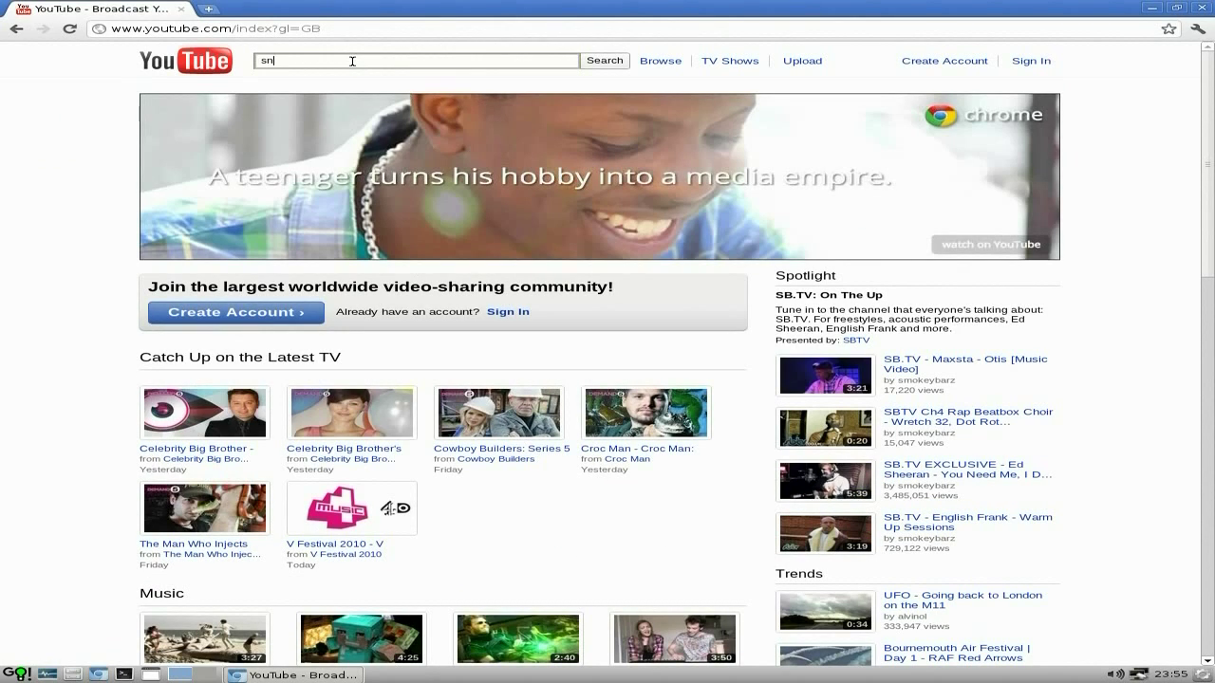
{"action": "type", "text": "eekylin"}
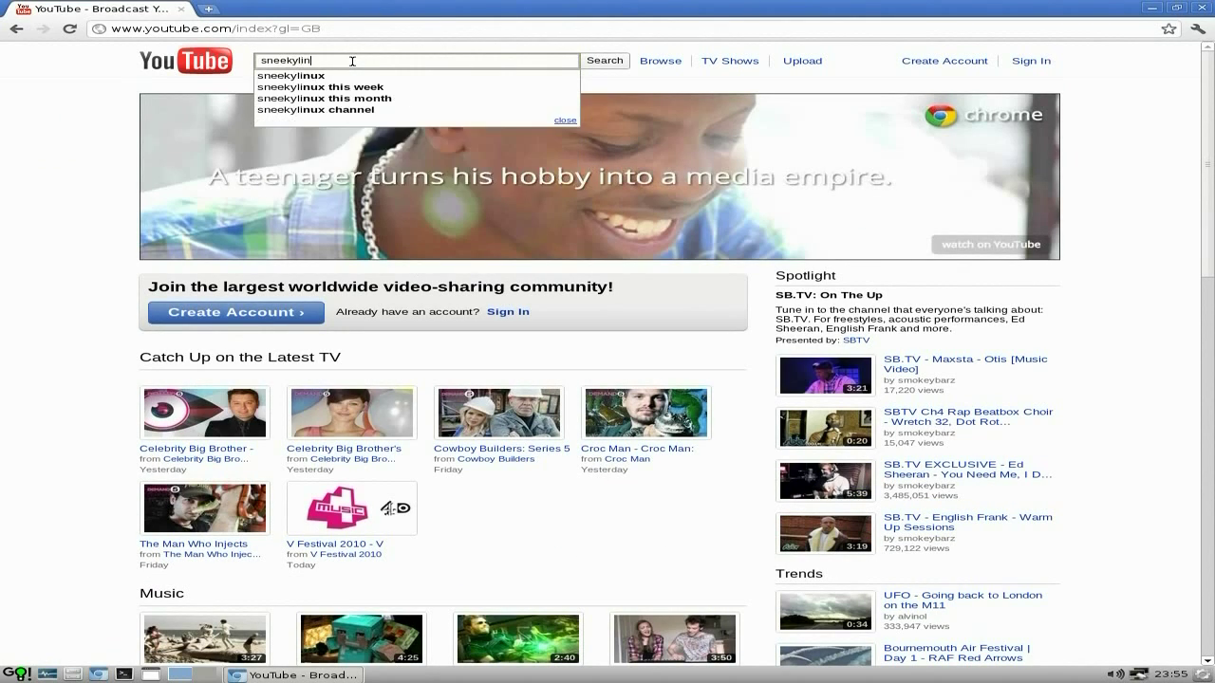
{"action": "type", "text": "ux"}
{"action": "key", "text": "Return"}
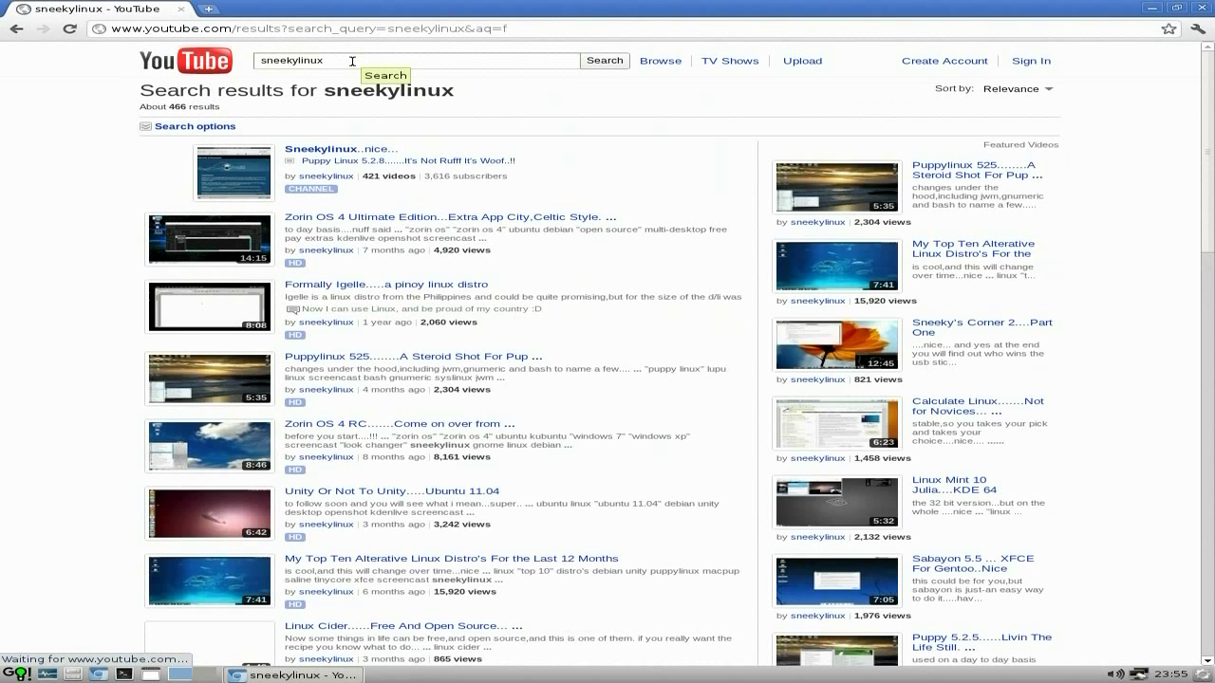
{"action": "left_click", "coordinate": [404, 358]}
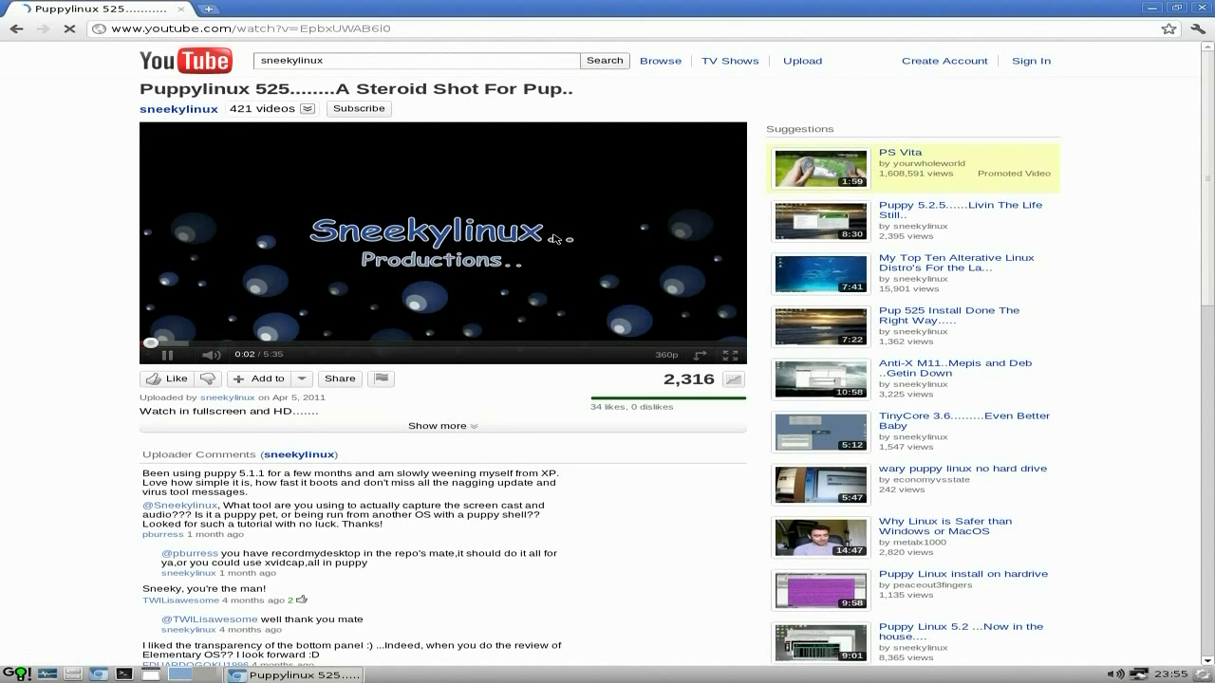
{"action": "left_click", "coordinate": [1203, 9]}
- Set BG-3Wasp.jpg as the desktop wallpaper via Desktop Preferences, then close the dialog
{"action": "right_click", "coordinate": [563, 197]}
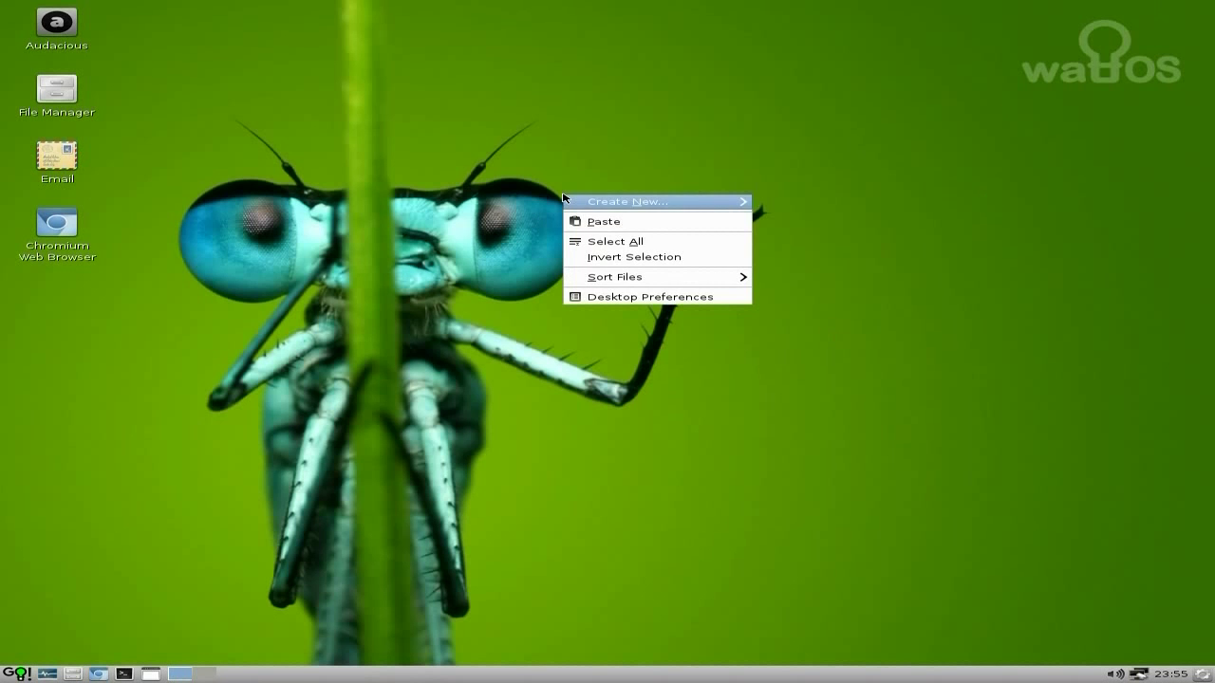
{"action": "left_click", "coordinate": [629, 298]}
{"action": "left_click", "coordinate": [824, 303]}
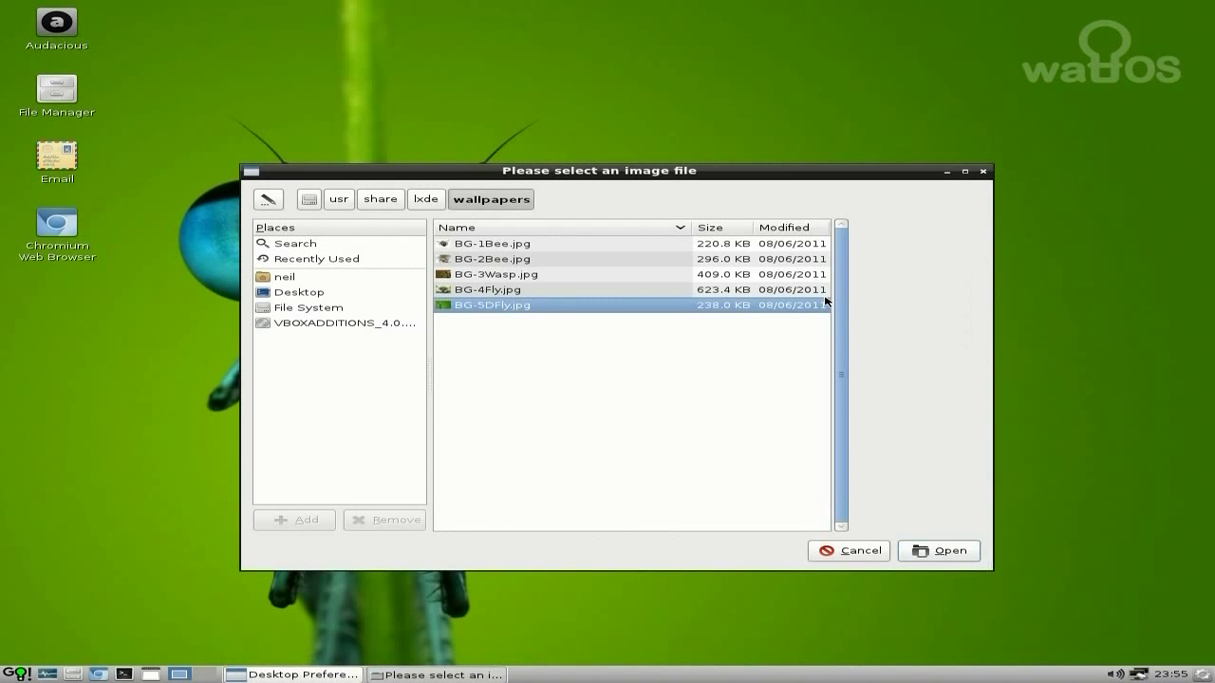
{"action": "left_click", "coordinate": [544, 275]}
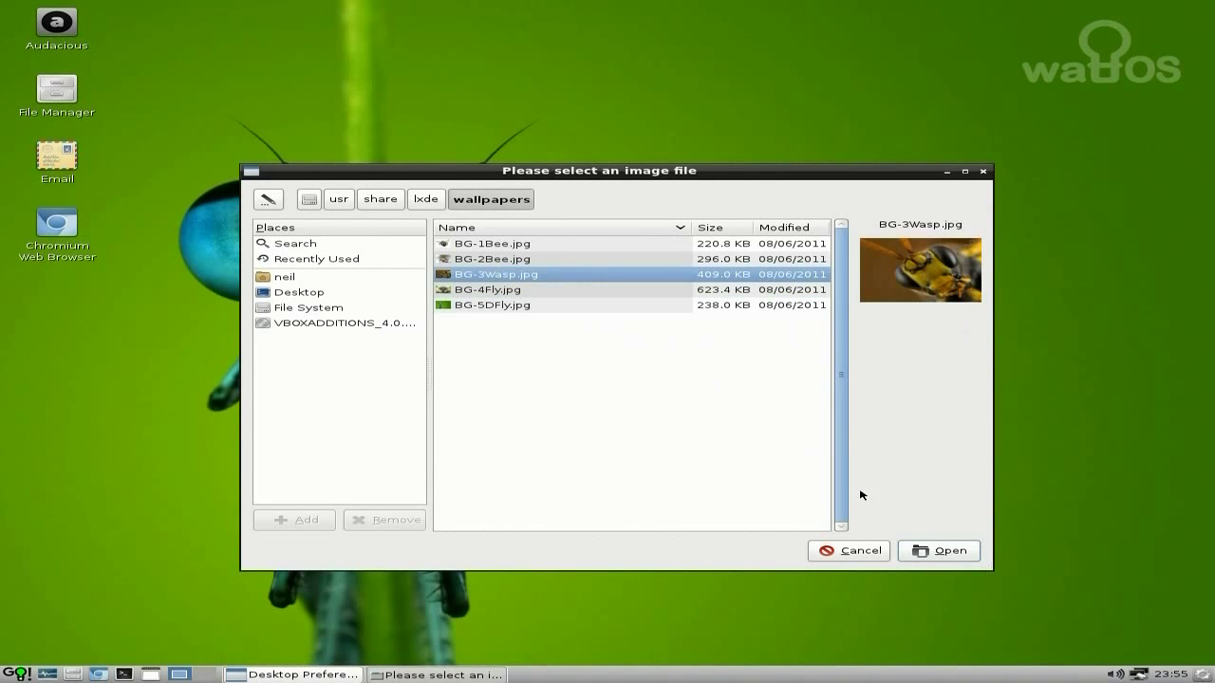
{"action": "left_click", "coordinate": [935, 551]}
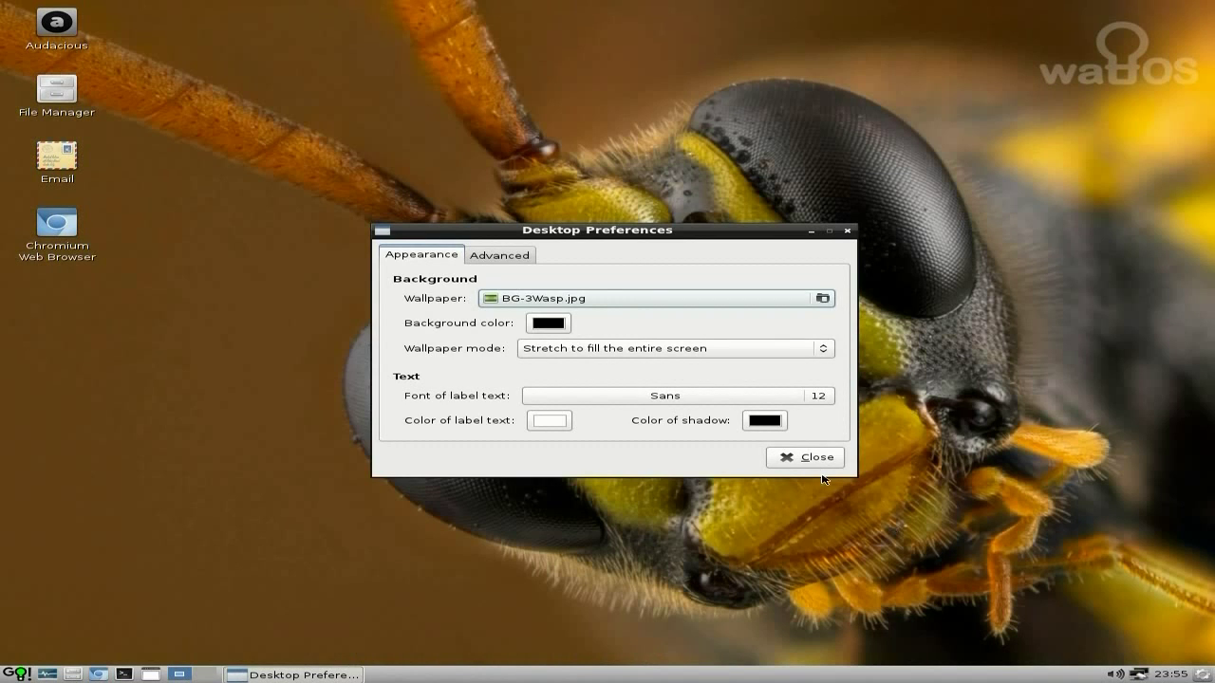
{"action": "left_click", "coordinate": [817, 467]}
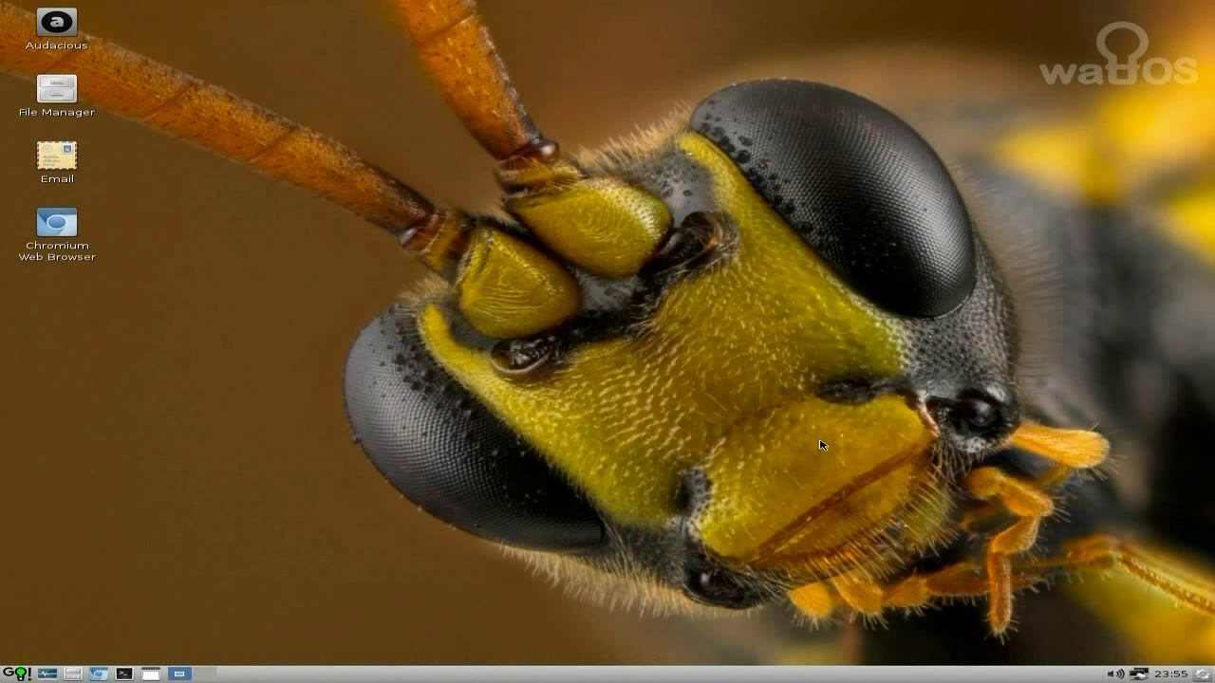